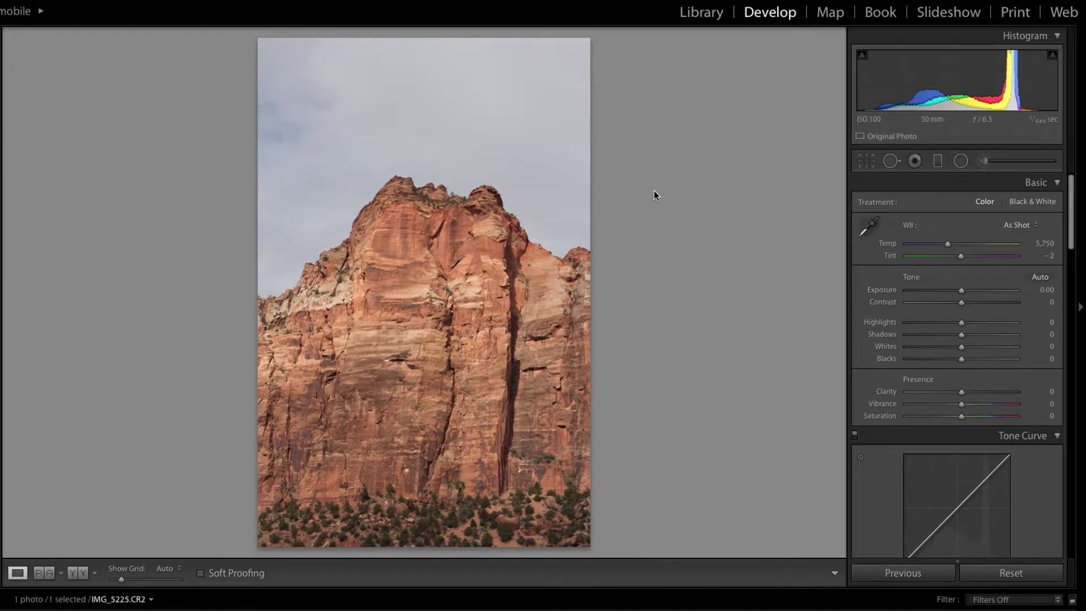
Crop the photo to trim the empty sky, a strip of the lower edge and the left side, and apply the crop.
left_click(866, 161)
left_click_drag(483, 43, 483, 86)
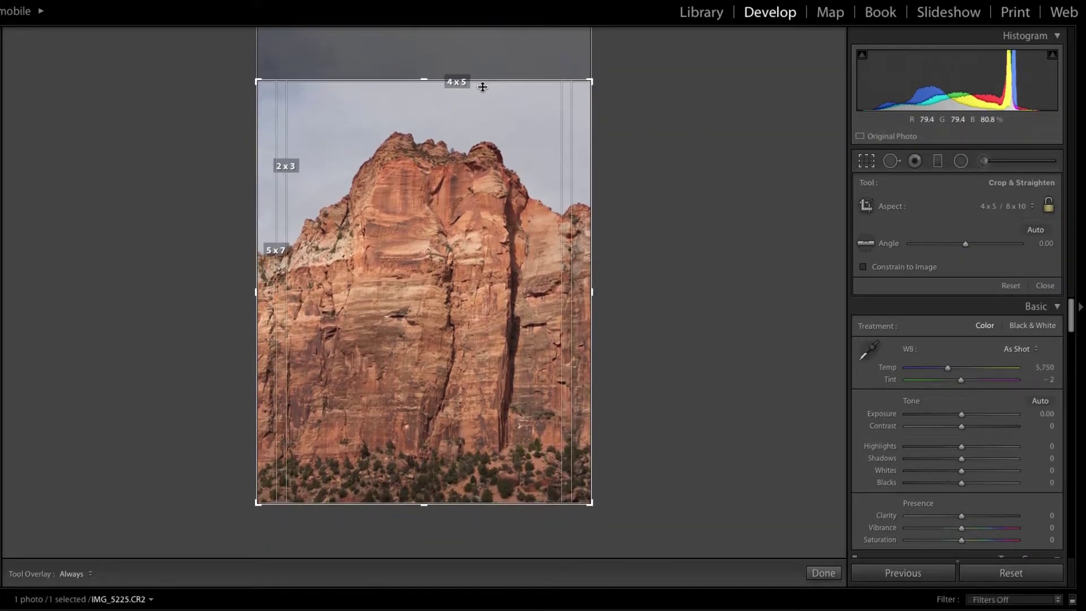
left_click_drag(477, 126, 477, 147)
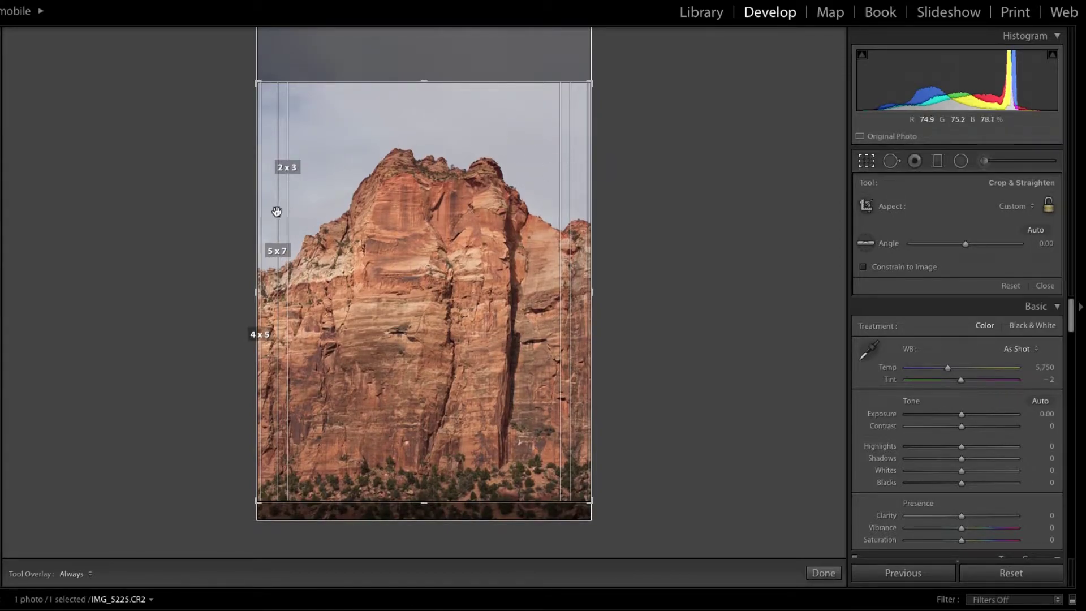
left_click_drag(256, 208, 269, 208)
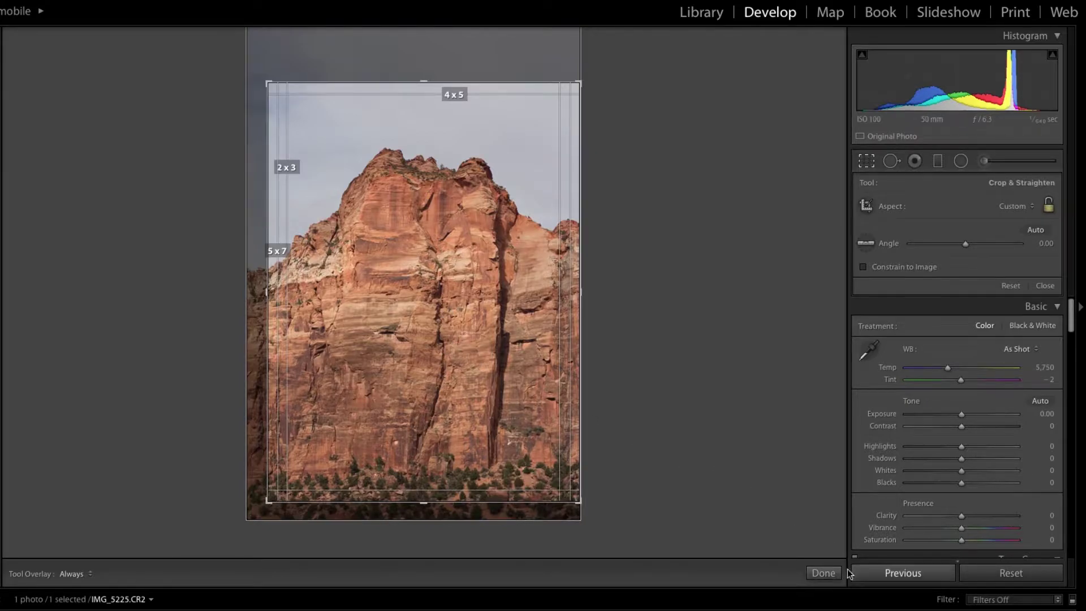
left_click(823, 573)
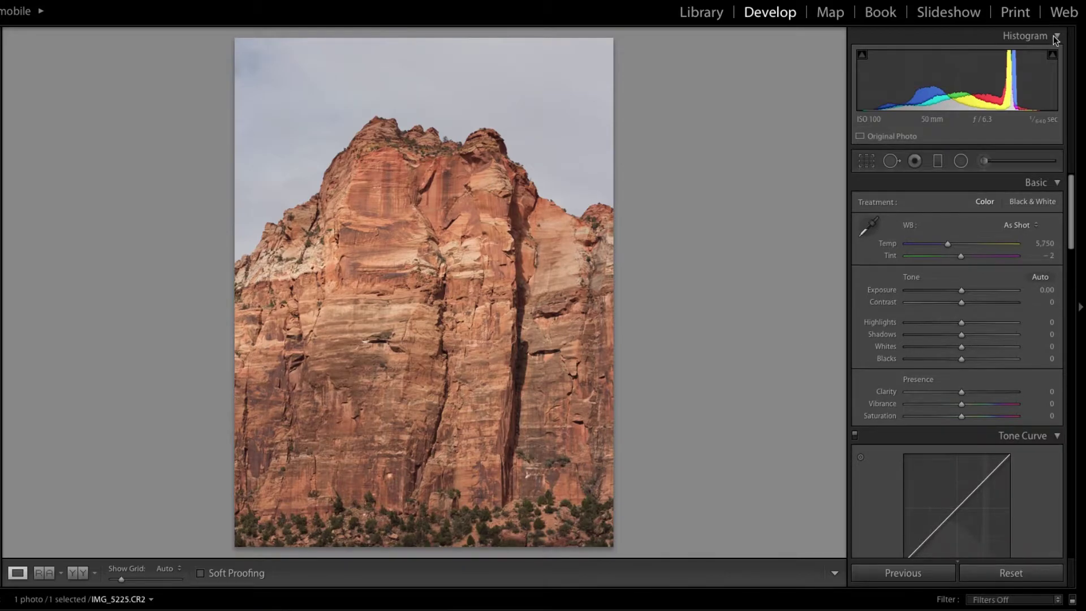
Set the white balance to Auto, and fine-tune the temperature to 5,243.
left_click(1023, 226)
left_click(1020, 235)
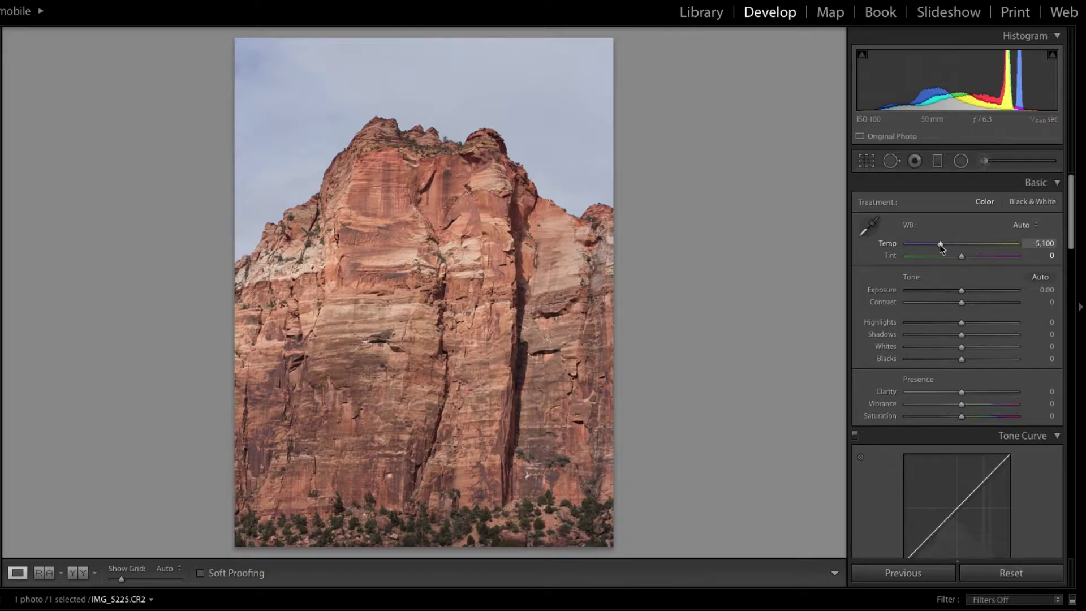
left_click_drag(940, 244, 943, 246)
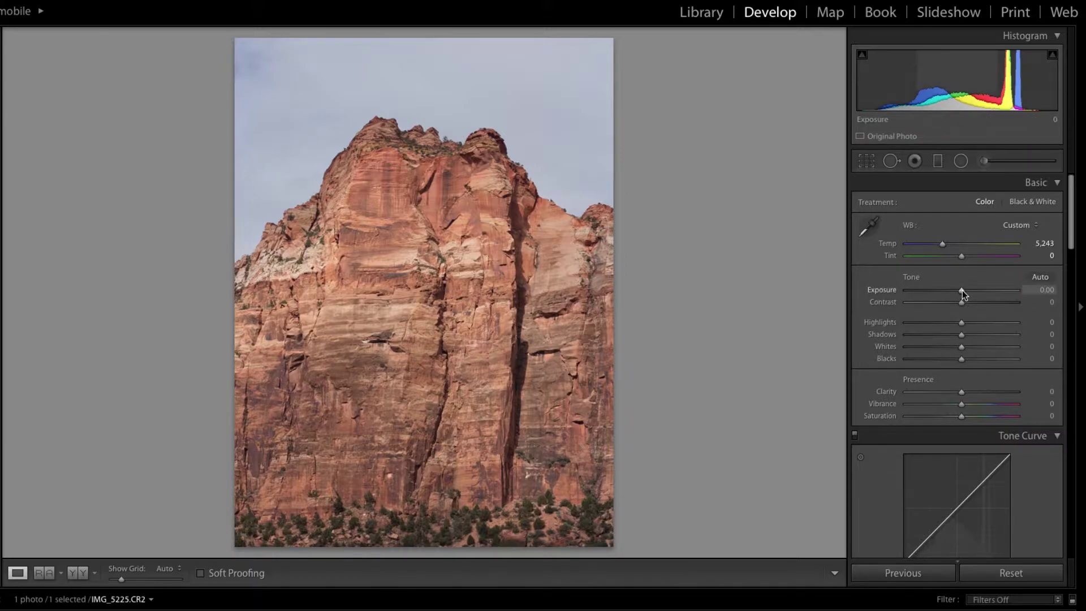
Lower the photo's Exposure to −0.10.
left_click_drag(962, 290, 955, 290)
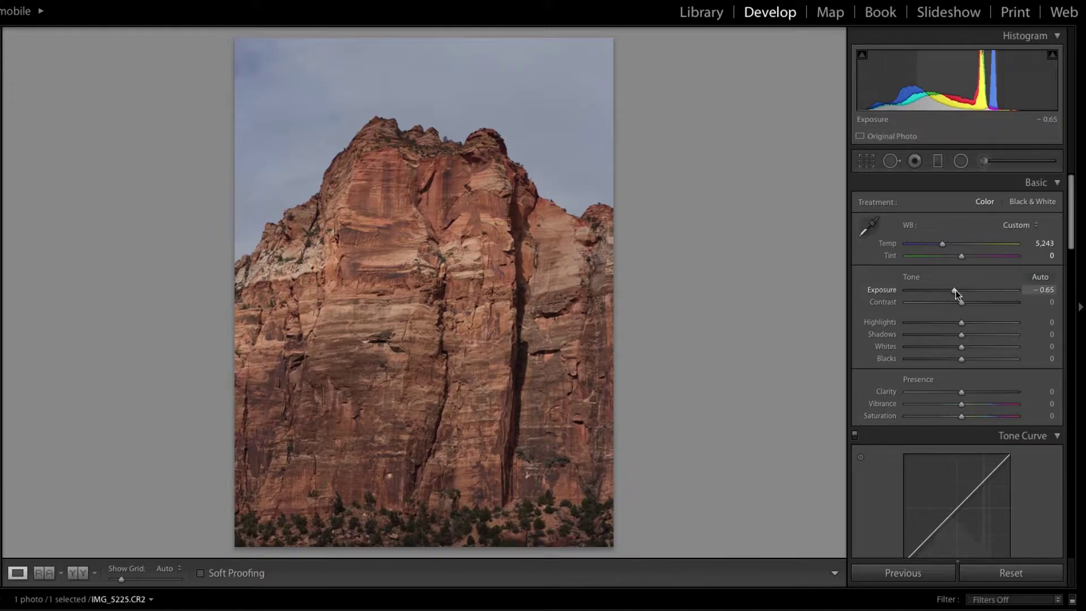
left_click(1040, 290)
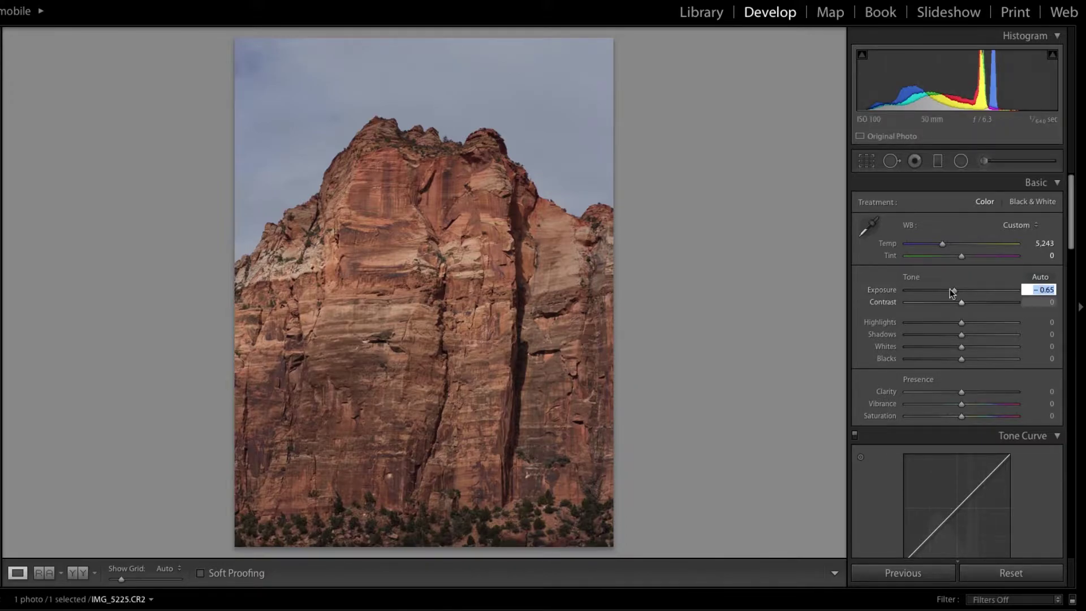
type("-1")
key("Return")
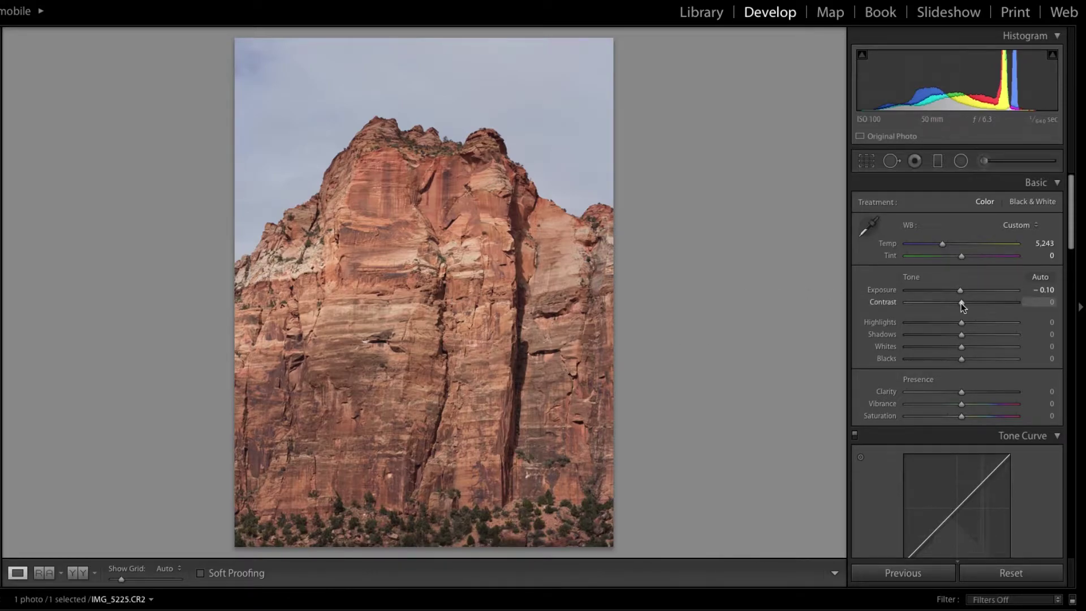
Set Contrast to +10, Highlights to −9 and Shadows to +13.
left_click_drag(962, 303, 966, 301)
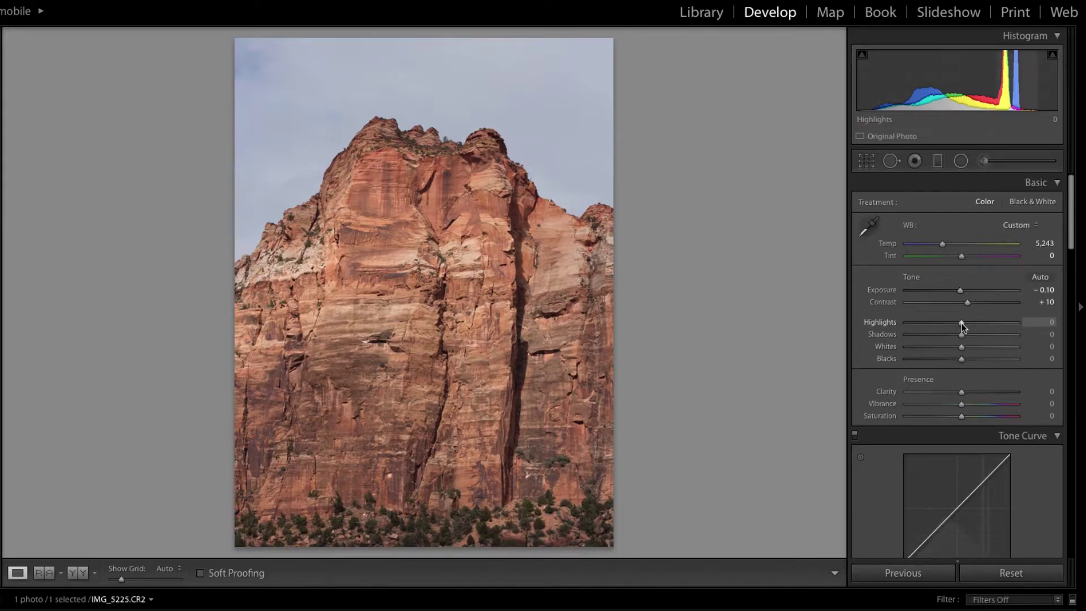
mouse_move(963, 322)
left_mouse_down()
mouse_move(945, 330)
mouse_move(980, 331)
mouse_move(926, 332)
mouse_move(972, 331)
mouse_move(955, 334)
left_mouse_up()
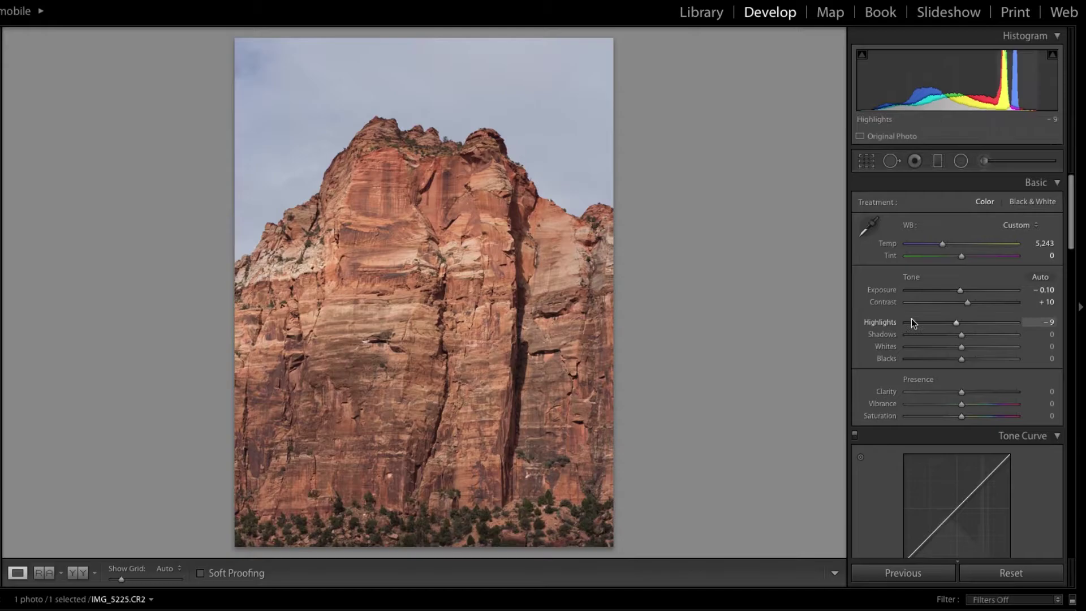
left_click_drag(956, 335, 971, 335)
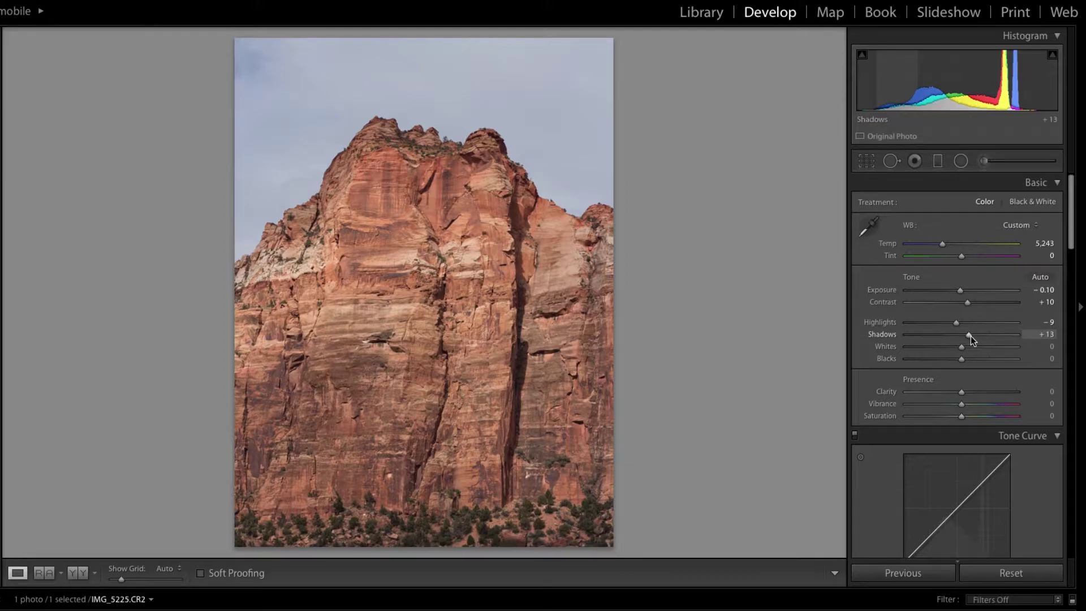
Try lowering Whites to −3, and reset it to 0.
left_click_drag(969, 347, 962, 350)
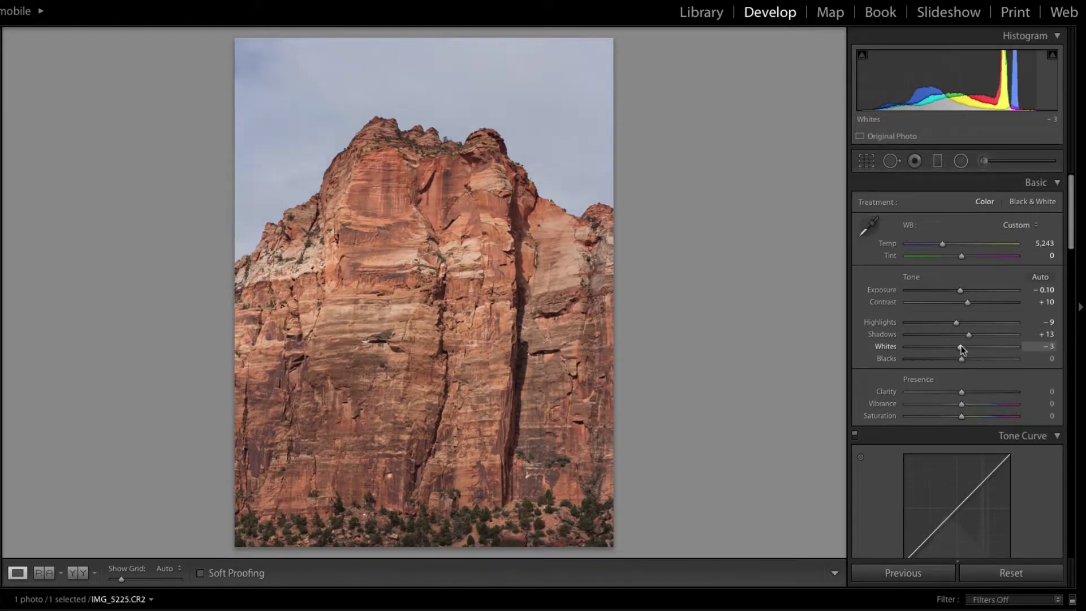
left_click(1044, 346)
type("0")
key("Return")
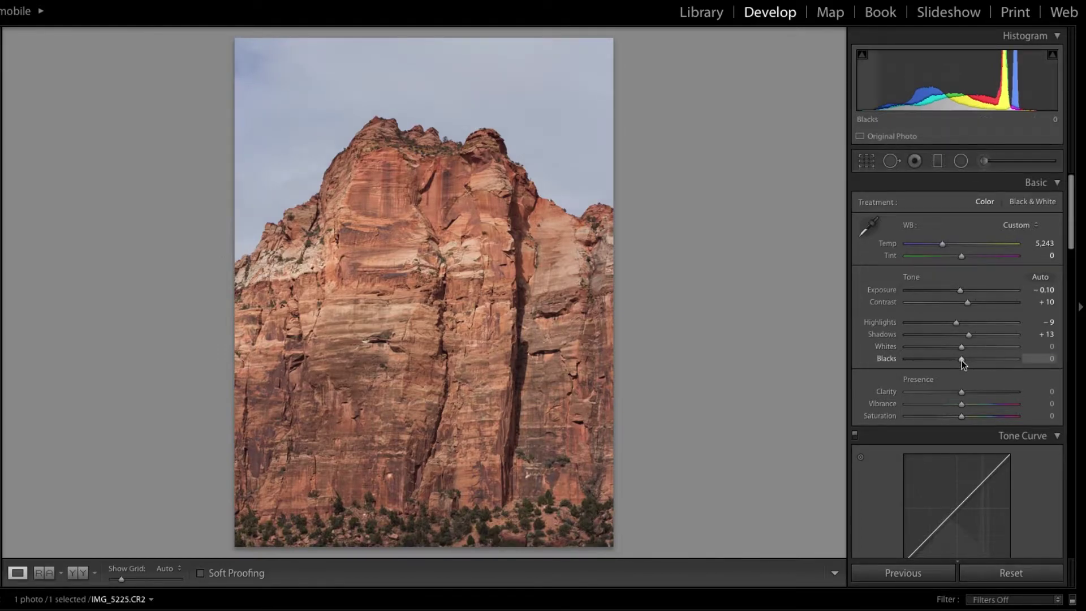
Set Blacks to −6, Clarity to +5, Vibrance to +5 and Saturation to +6.
mouse_move(967, 359)
left_mouse_down()
mouse_move(956, 359)
mouse_move(966, 364)
left_mouse_up()
key("Down")
key("Down")
key("Down")
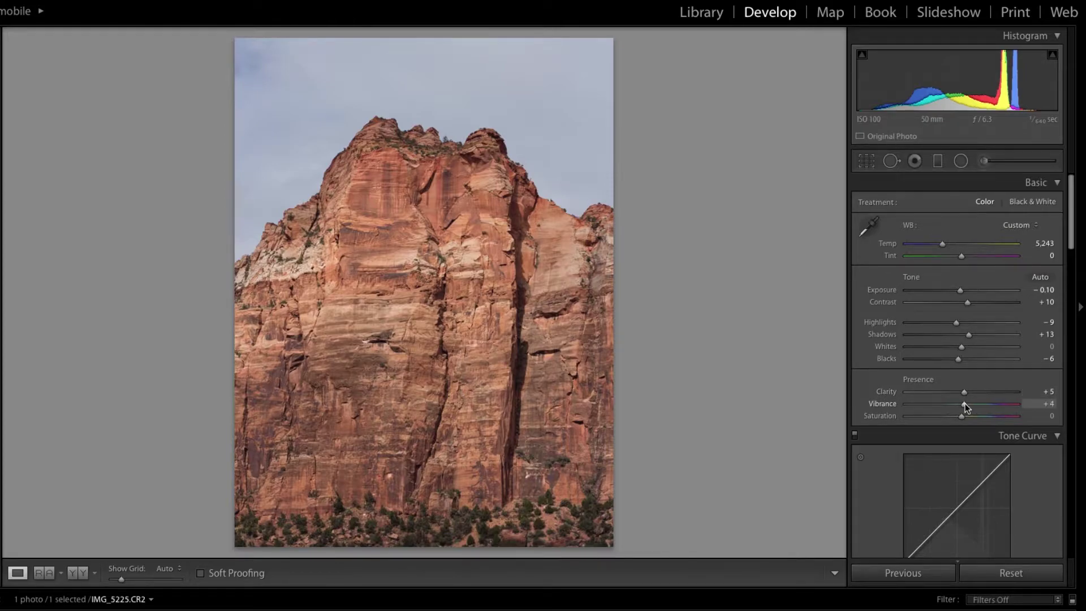
left_click_drag(962, 415, 966, 415)
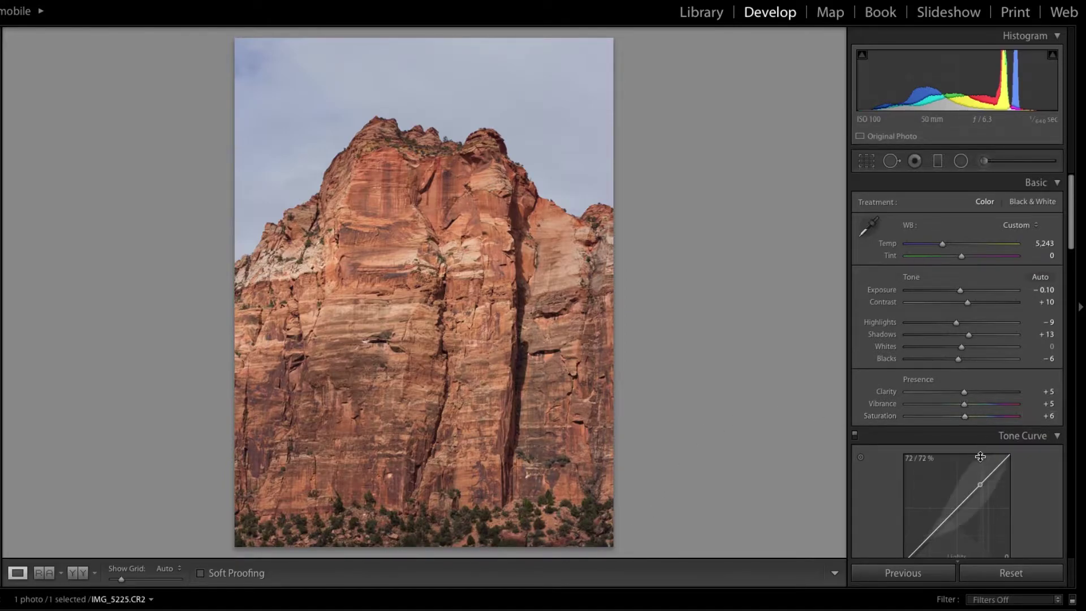
Adjust the tone curve regions to Highlights +5, Lights −3, Darks +4 and Shadows −3.
scroll(982, 430, "down", 4)
scroll(978, 450, "down", 1)
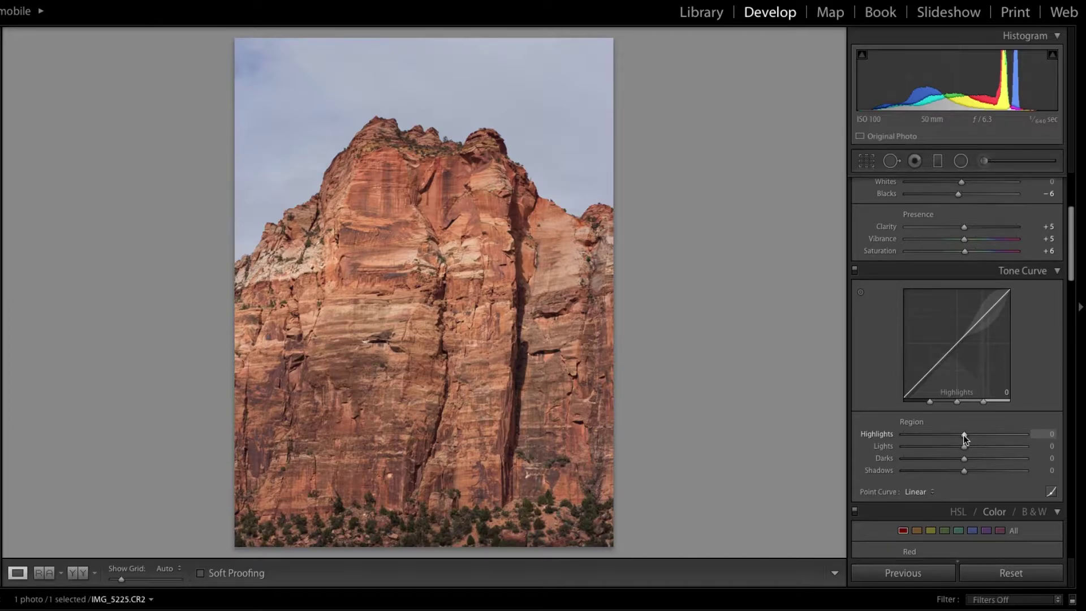
scroll(964, 435, "down", 1)
mouse_move(965, 402)
left_mouse_down()
mouse_move(941, 402)
mouse_move(968, 403)
mouse_move(959, 439)
mouse_move(968, 439)
mouse_move(958, 439)
mouse_move(978, 440)
mouse_move(961, 442)
left_mouse_up()
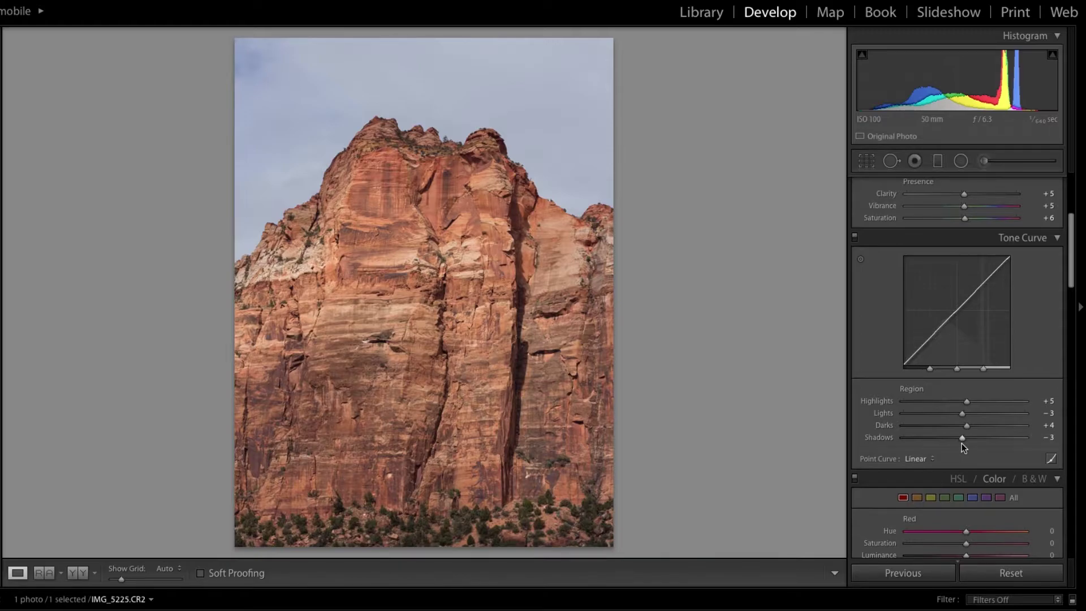
Raise the sharpening Amount to 50.
scroll(961, 443, "down", 5)
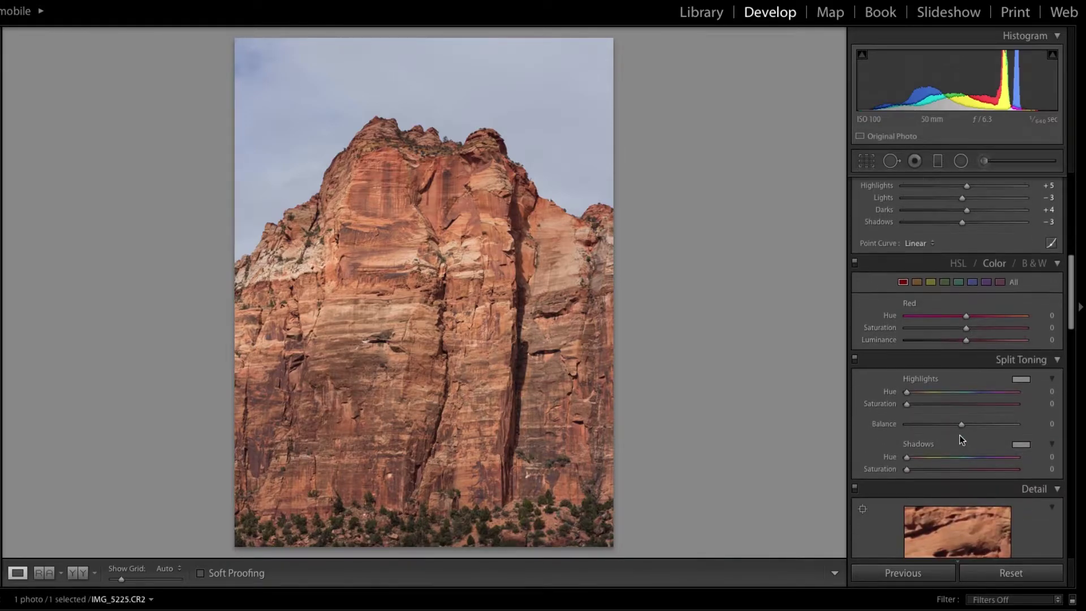
scroll(962, 430, "down", 4)
scroll(962, 425, "down", 2)
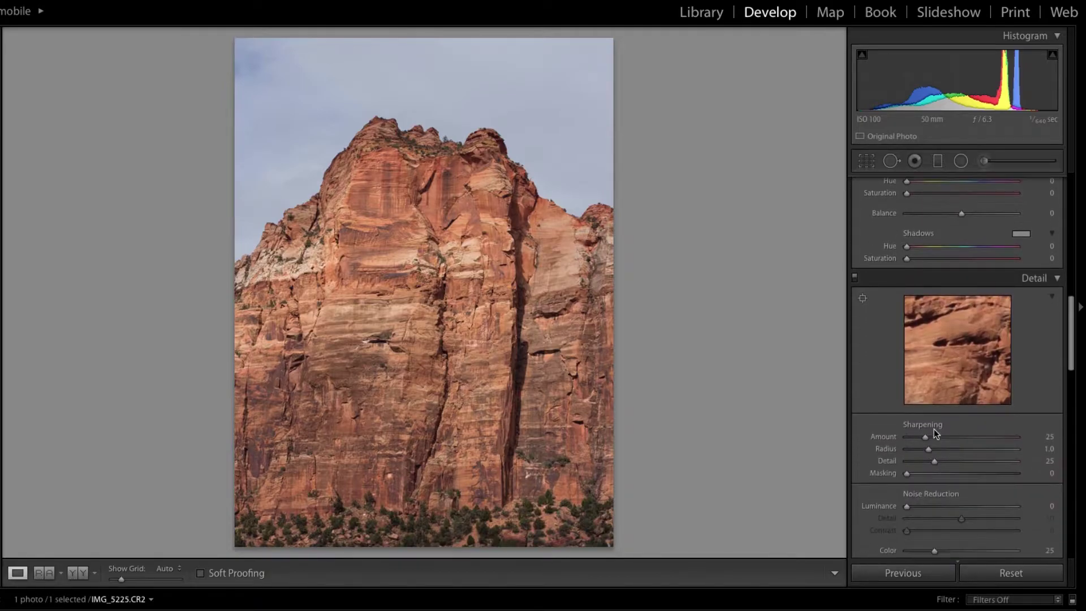
left_click(942, 437)
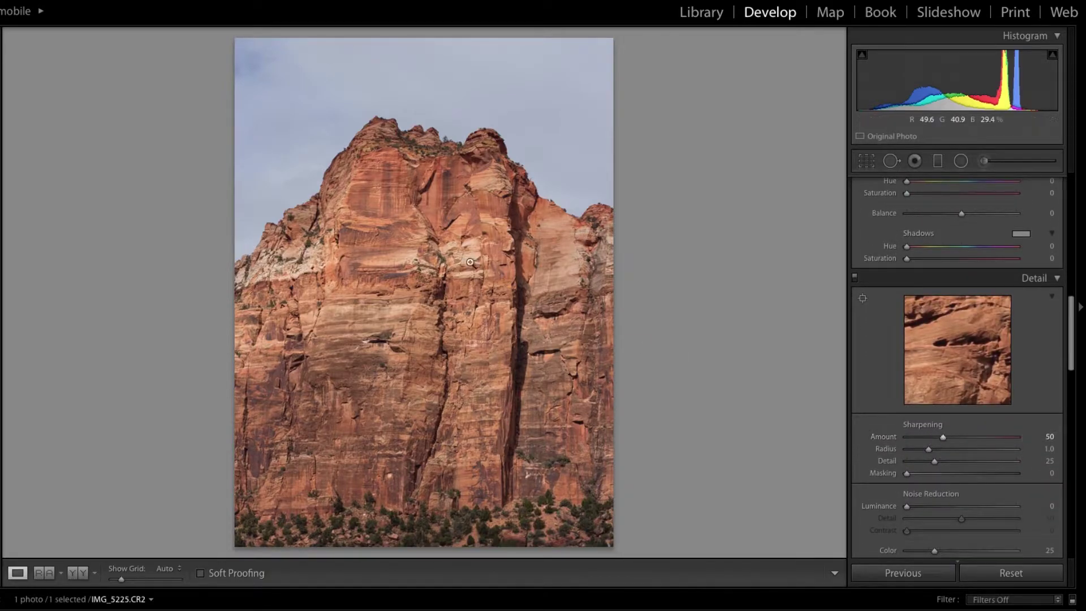
Examine the sharpness of the rock detail across the upper cliff face at close magnification.
left_click(449, 259)
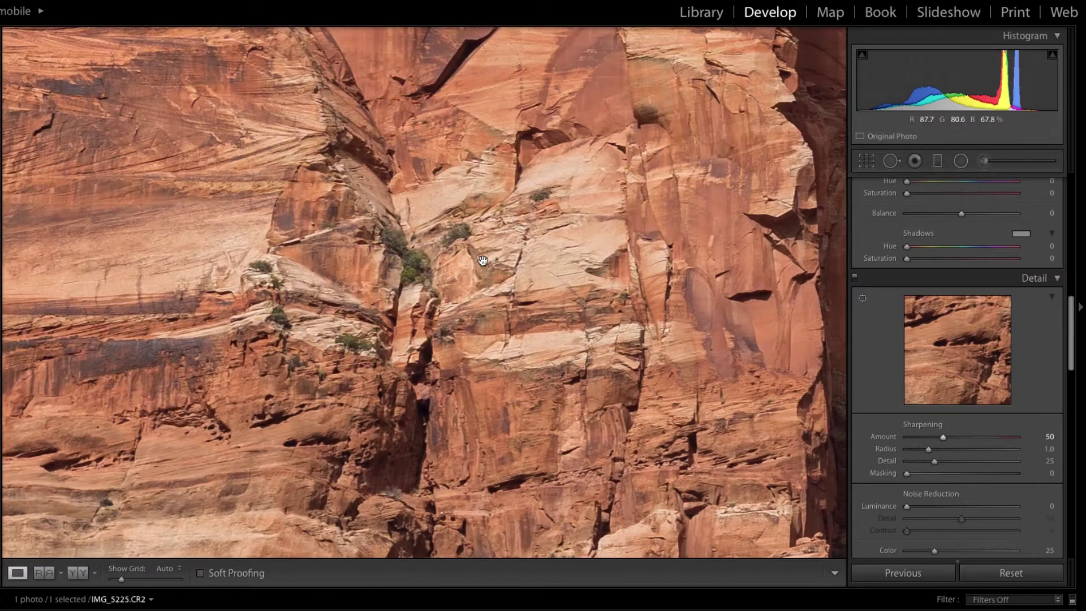
left_click(484, 262)
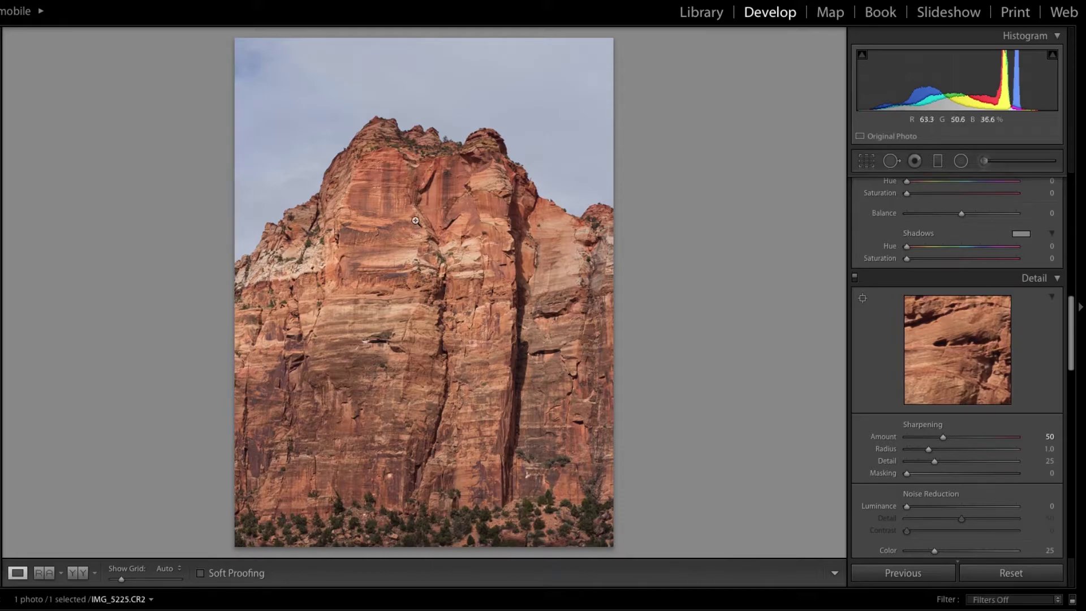
left_click(390, 235)
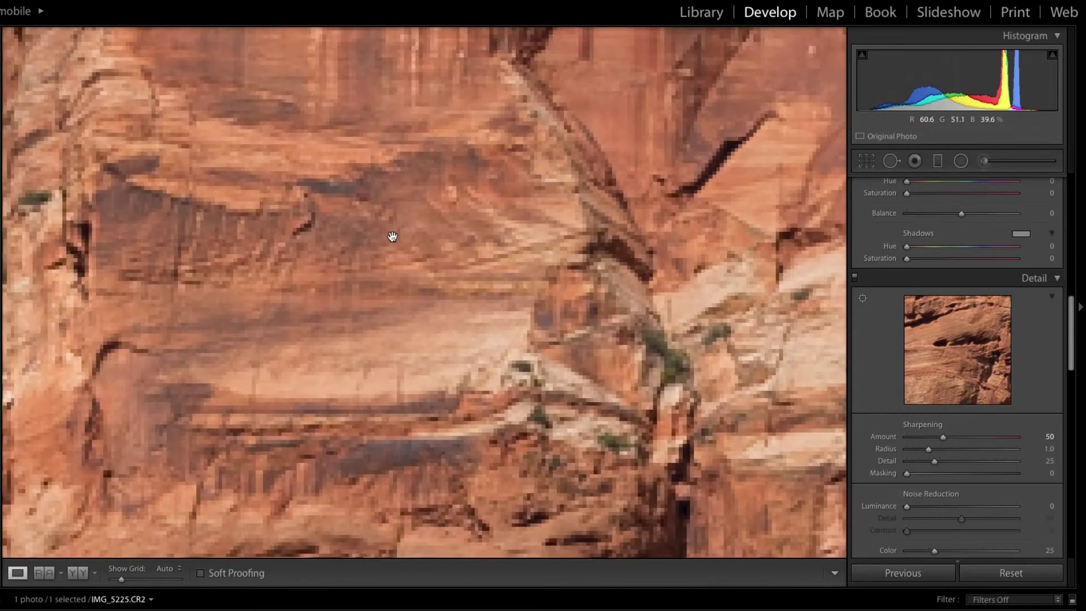
left_click_drag(617, 267, 417, 251)
left_click_drag(541, 201, 358, 290)
left_click_drag(598, 277, 418, 276)
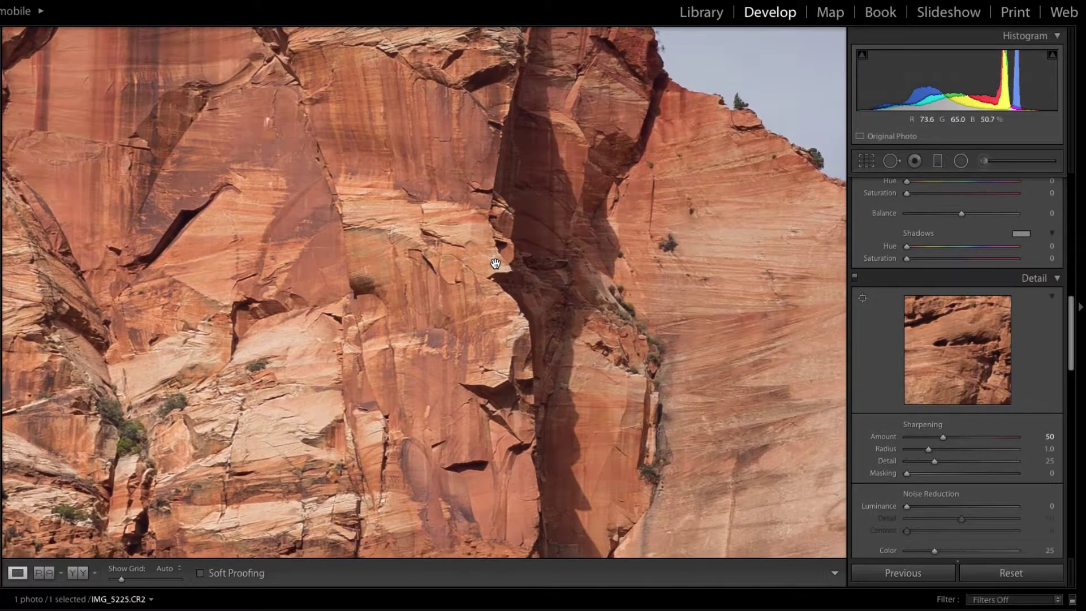
left_click_drag(333, 277, 625, 283)
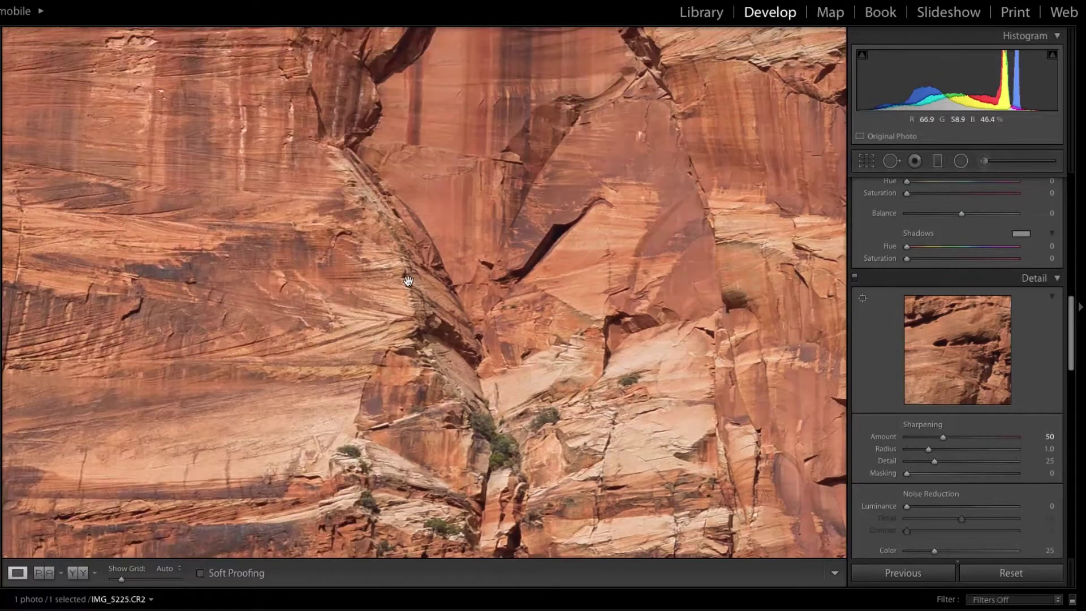
left_click(542, 331)
Try different luminance noise reduction amounts on a close view of the cliff top, and reset the amount to 0.
scroll(987, 467, "down", 3)
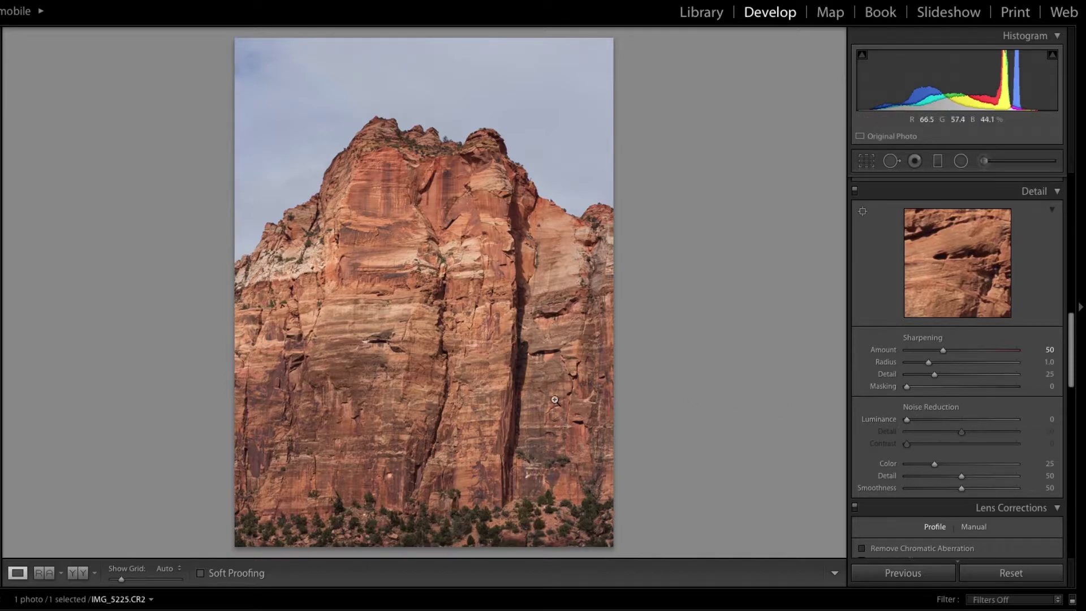
left_click(473, 152)
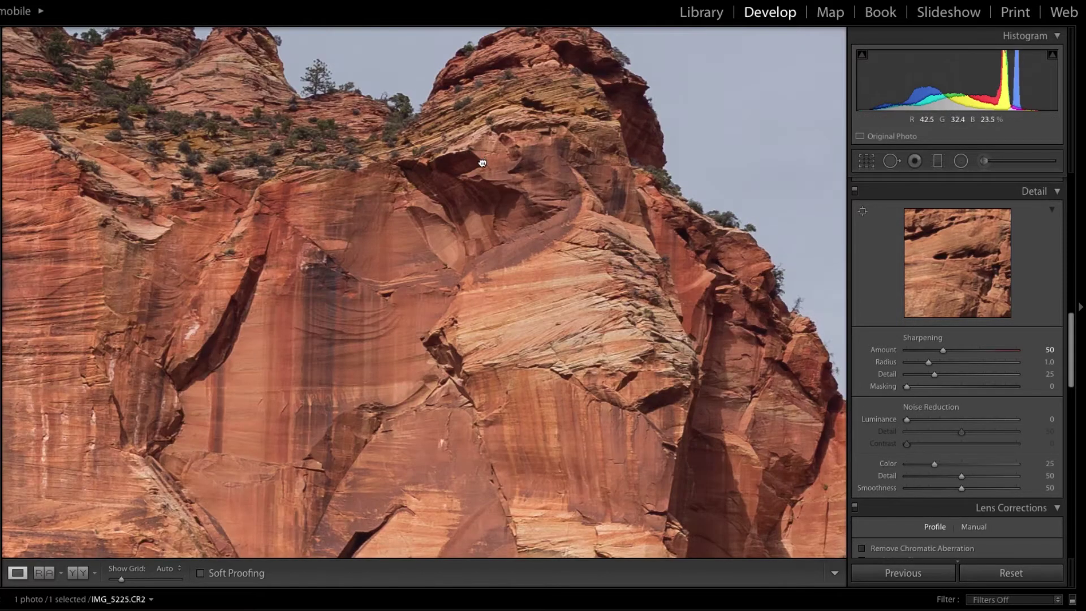
left_click_drag(489, 167, 510, 196)
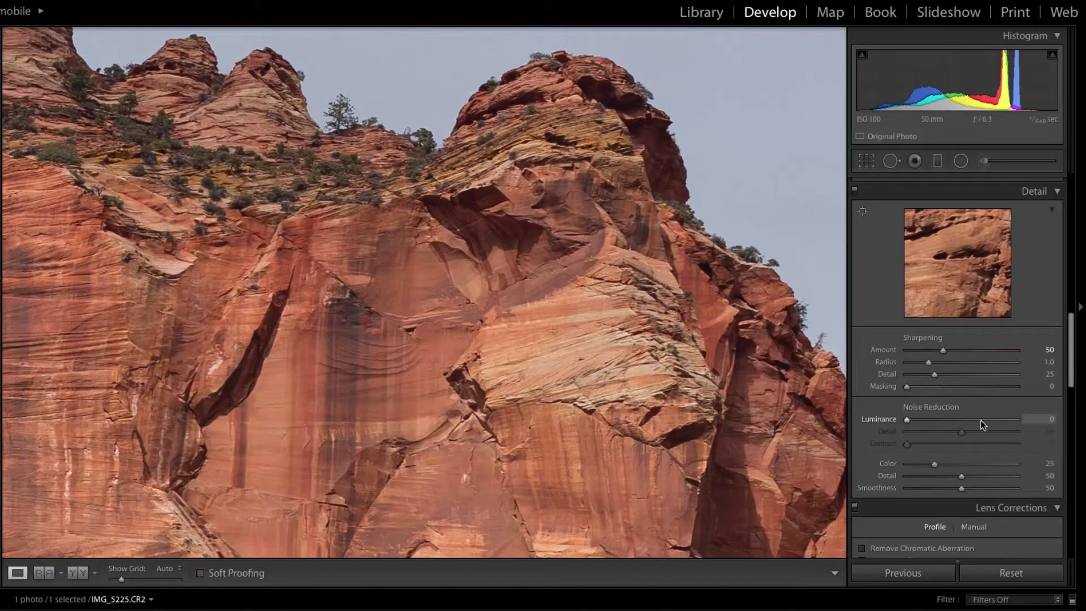
left_click(1006, 418)
left_click(940, 419)
double_click(885, 419)
left_click(951, 419)
left_click_drag(945, 420, 905, 419)
Enable chromatic aberration removal and lens profile corrections.
scroll(915, 433, "down", 4)
left_click(915, 432)
left_click(912, 430)
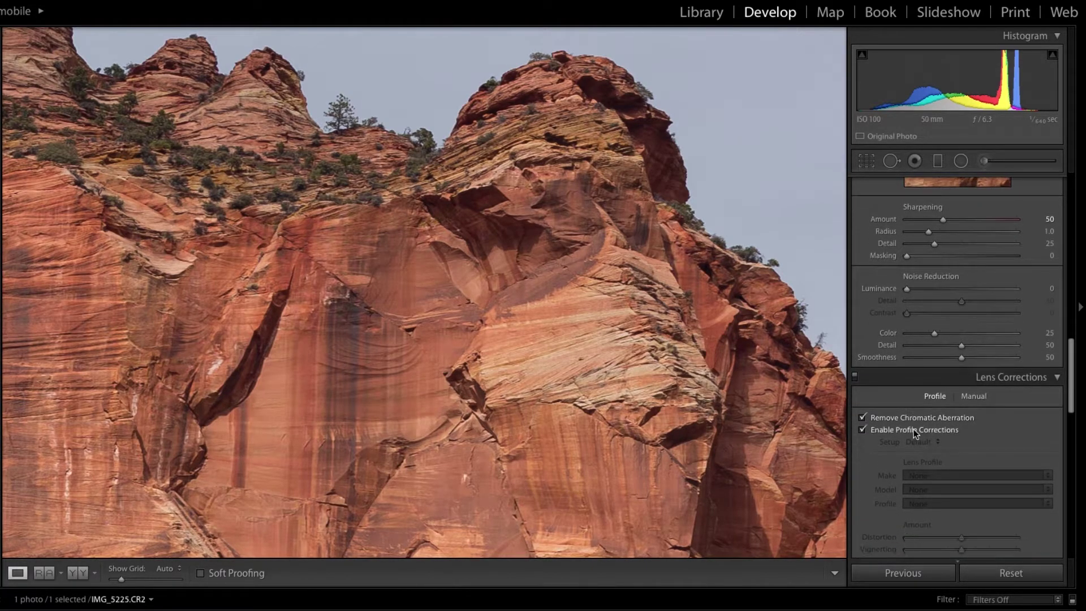
scroll(943, 444, "down", 3)
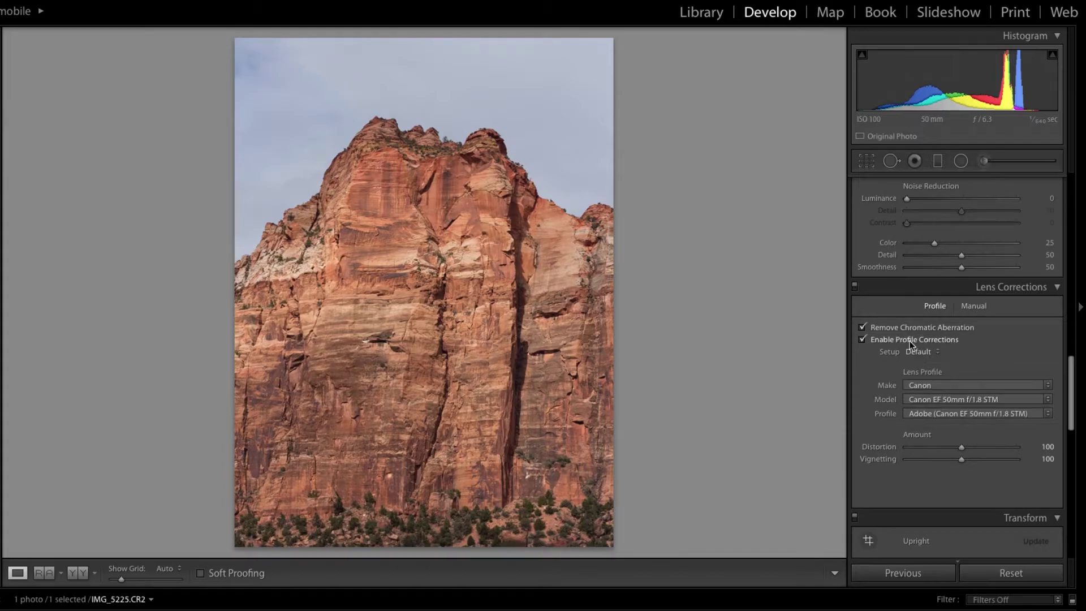
left_click(911, 340)
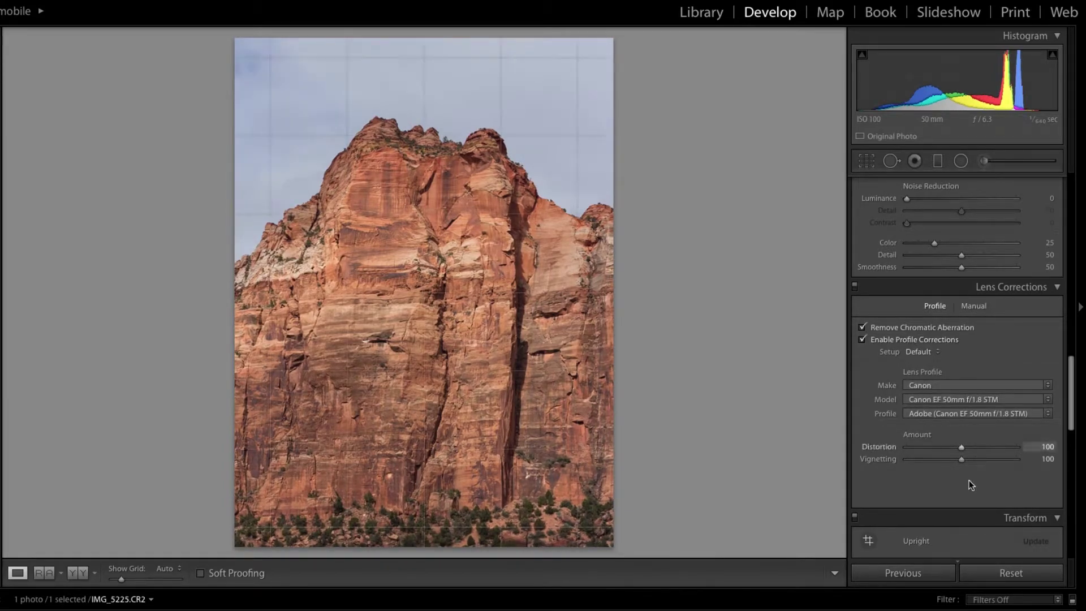
Set the Dehaze amount to +10.
scroll(970, 477, "down", 12)
scroll(970, 478, "down", 2)
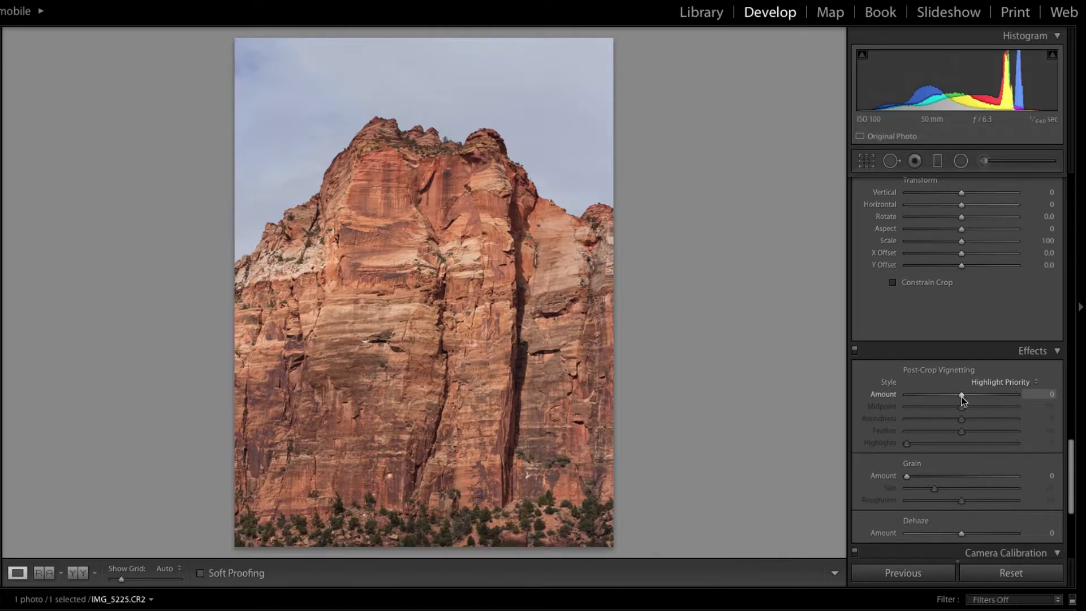
scroll(962, 417, "down", 2)
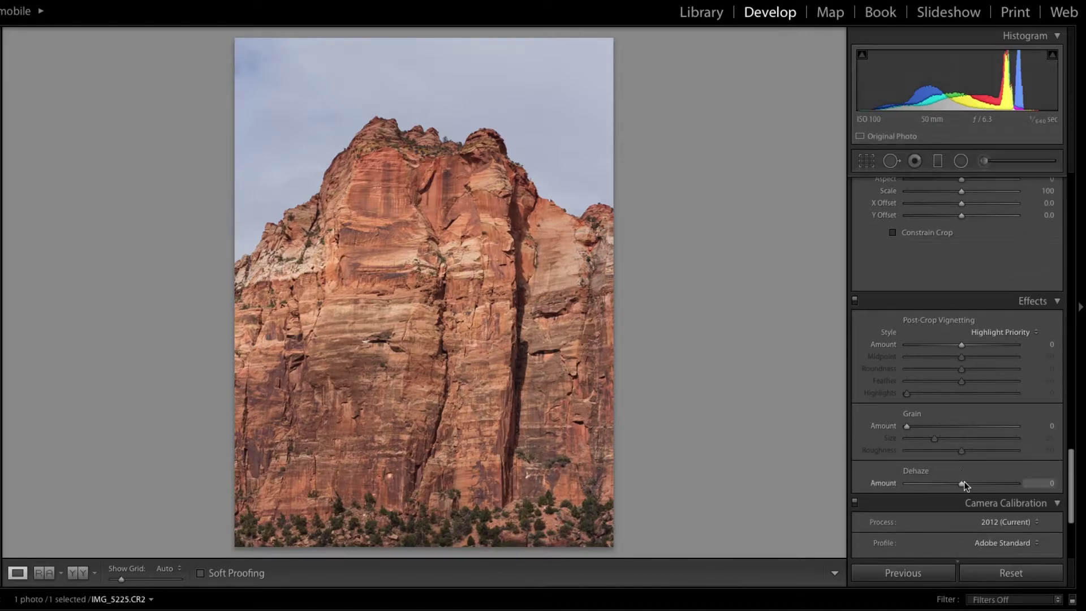
left_click(1051, 484)
type("10")
key("Return")
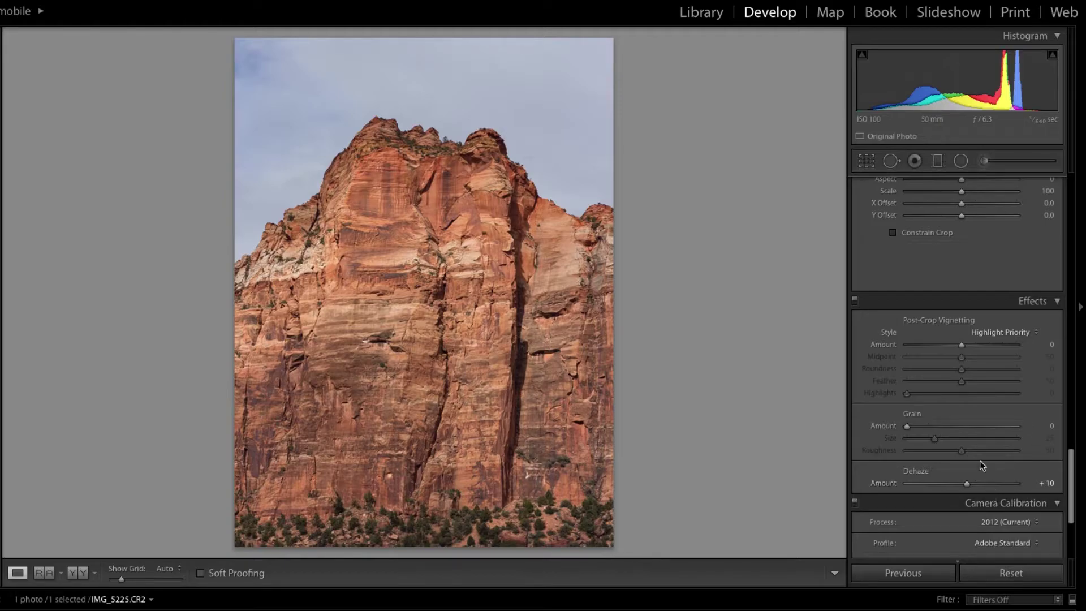
Set the red color range to Hue −47, Saturation +21 and Luminance −21.
scroll(969, 395, "up", 10)
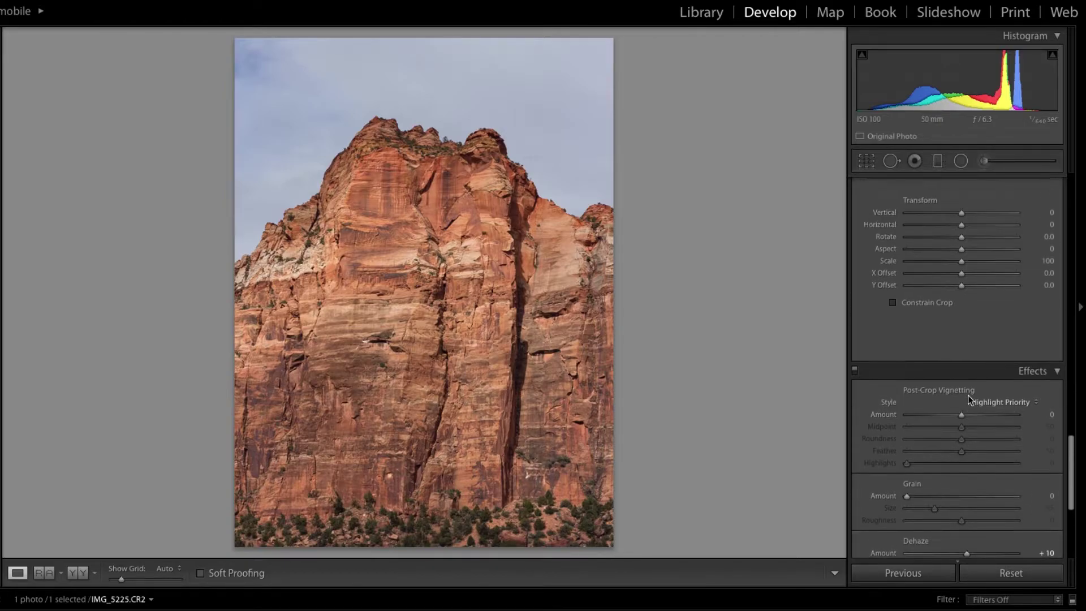
scroll(968, 400, "up", 10)
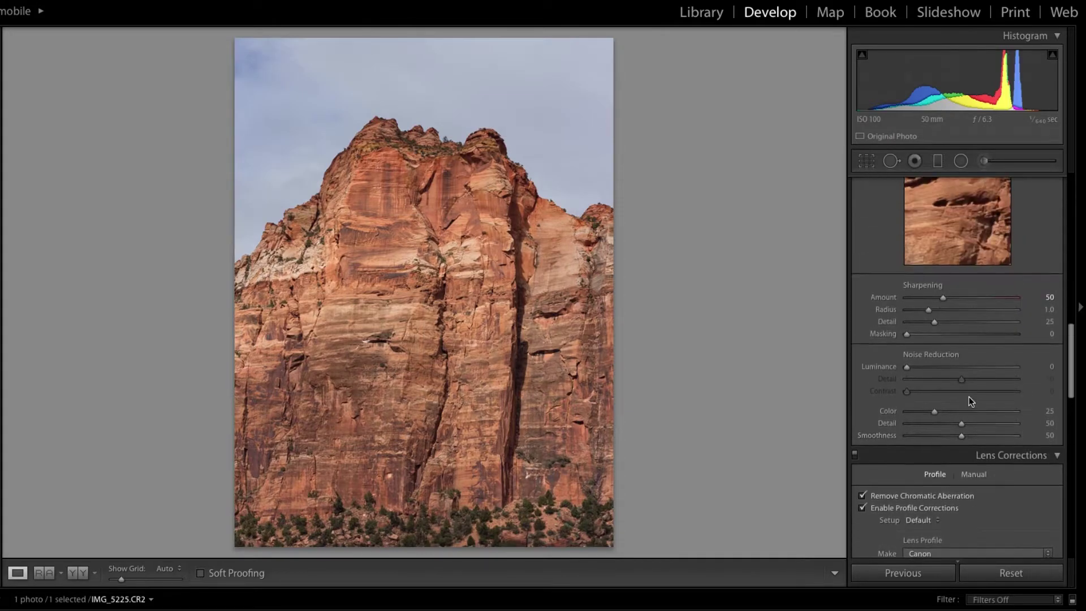
scroll(969, 395, "up", 2)
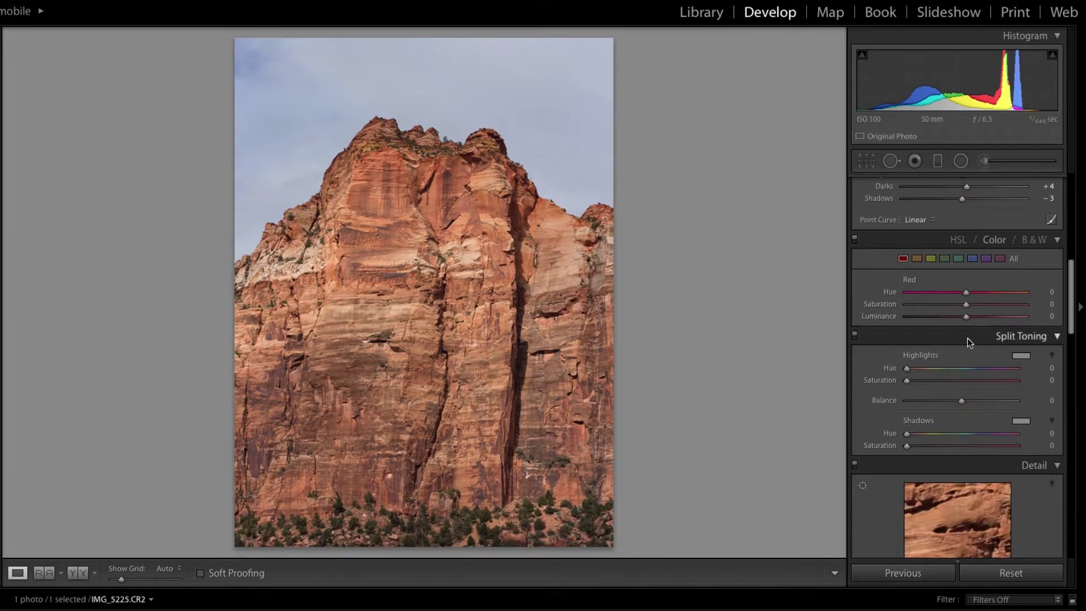
left_click_drag(966, 292, 975, 321)
key("Up")
key("Up")
key("Up")
key("Up")
key("Up")
key("Up")
key("Up")
key("Up")
key("Up")
key("Up")
key("Up")
key("Up")
key("Up")
key("Up")
key("Up")
key("Up")
key("Up")
key("Up")
key("Up")
key("Up")
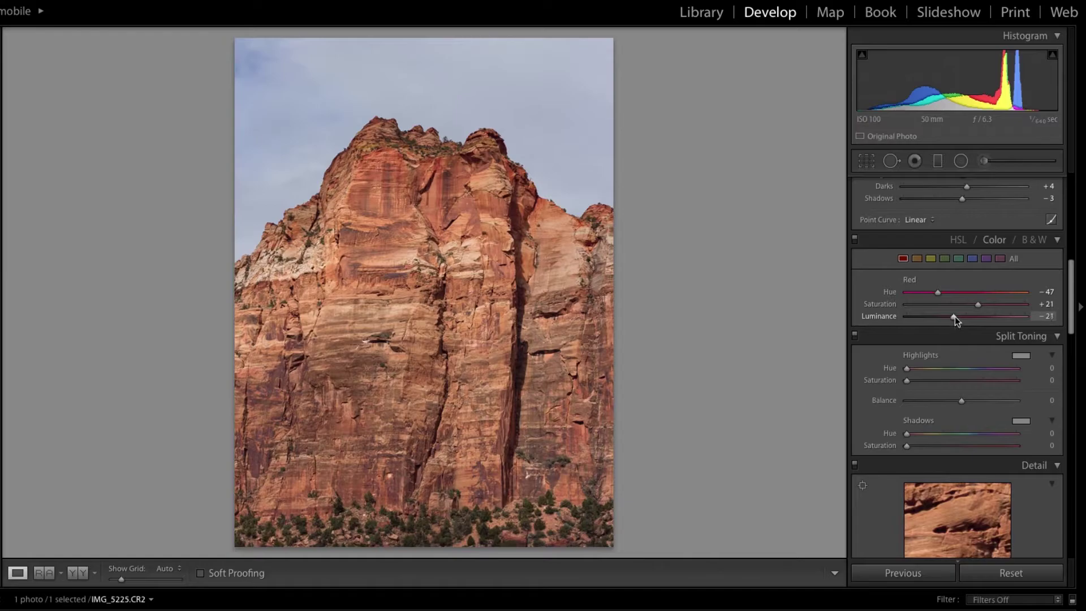
Test an extreme orange hue shift, and settle the orange range at Hue +1, Saturation +7 and Luminance +7.
left_click(917, 258)
left_click_drag(966, 293, 1018, 295)
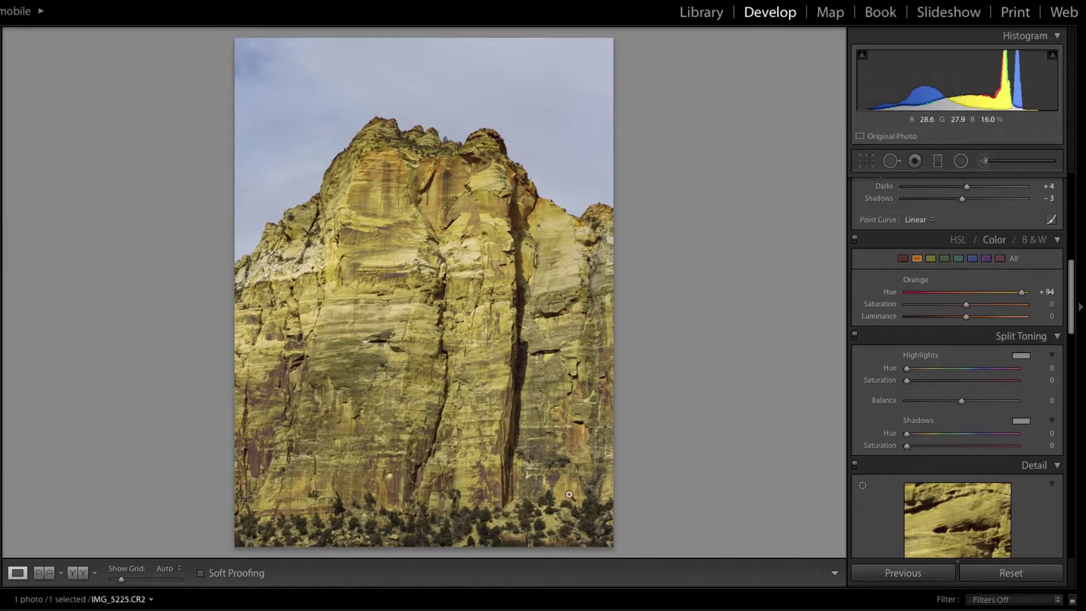
left_click_drag(1020, 291, 970, 316)
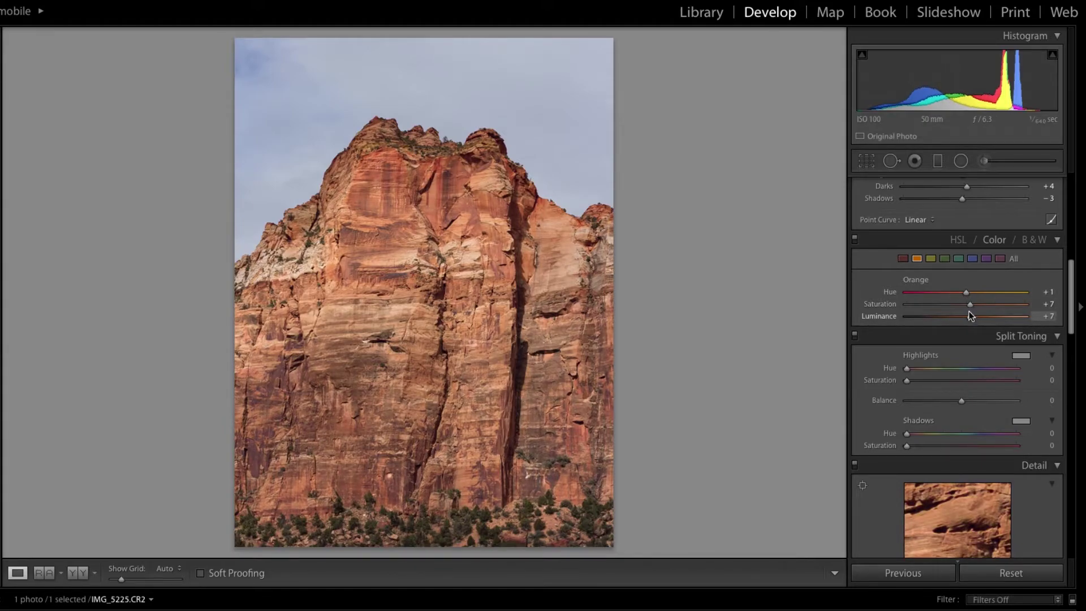
Slightly adjust the hue and saturation of the green and yellow color ranges.
left_click(959, 258)
left_click(949, 259)
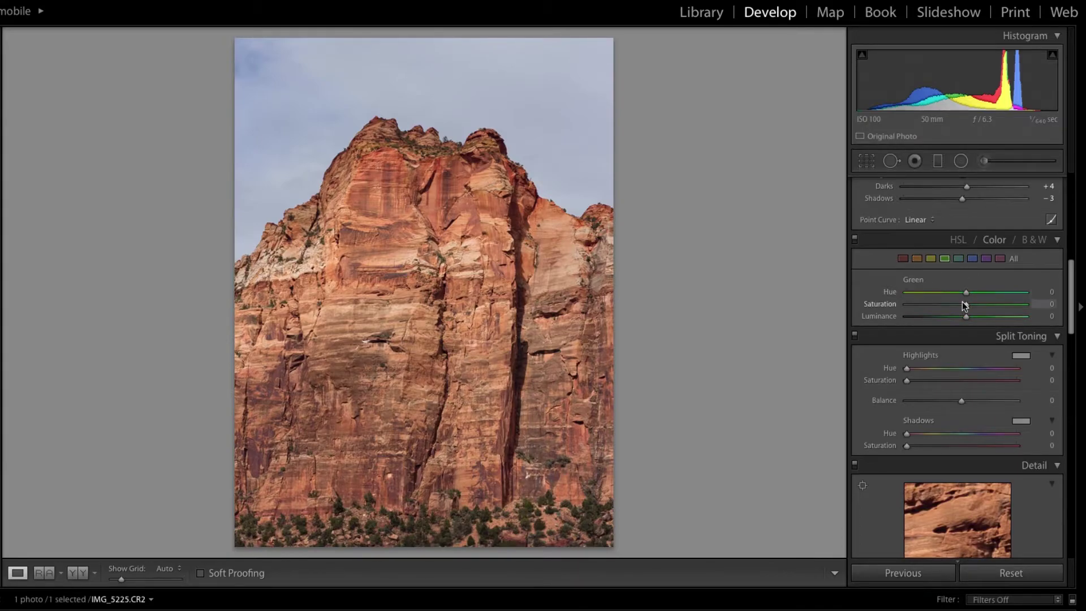
mouse_move(966, 292)
left_mouse_down()
mouse_move(940, 294)
mouse_move(994, 293)
mouse_move(962, 299)
left_mouse_up()
left_click(935, 260)
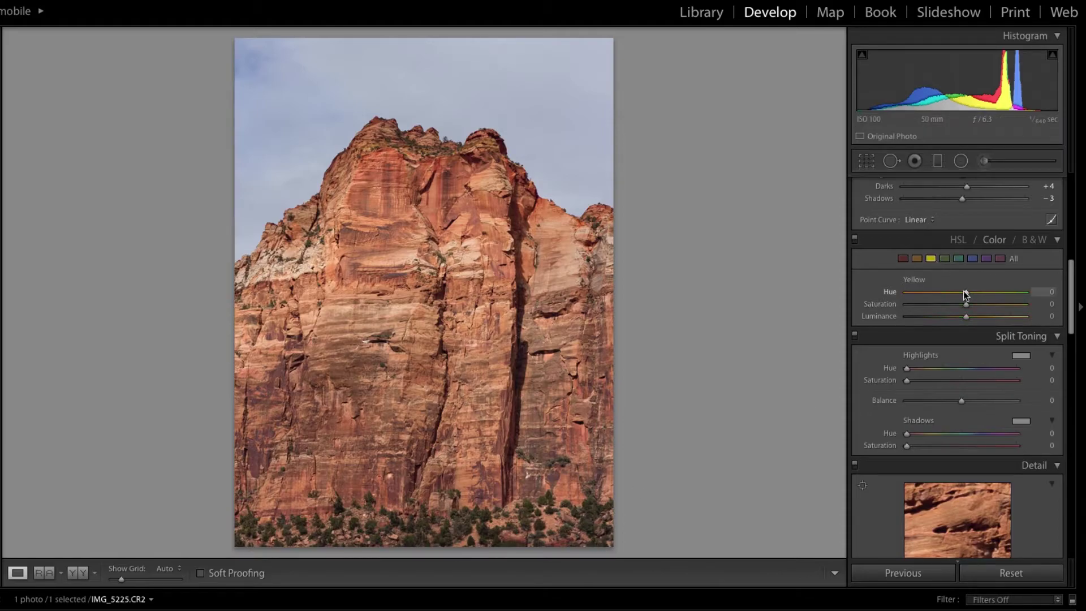
mouse_move(969, 294)
left_mouse_down()
mouse_move(942, 296)
mouse_move(1009, 300)
mouse_move(911, 300)
mouse_move(1022, 296)
mouse_move(897, 311)
mouse_move(812, 306)
mouse_move(995, 303)
mouse_move(971, 301)
left_mouse_up()
Try Hue −49, Saturation +8 and Luminance −100 for the blue range, and inspect the cliff's edge against the sky up close.
left_click(960, 260)
left_click(972, 259)
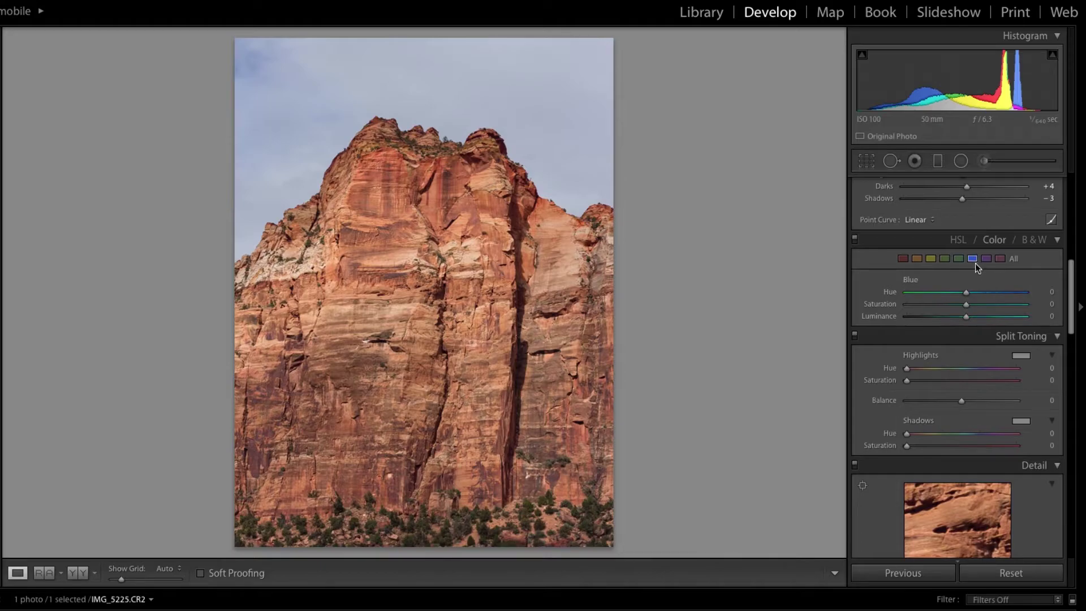
mouse_move(969, 298)
left_mouse_down()
mouse_move(935, 296)
mouse_move(1018, 296)
mouse_move(953, 298)
mouse_move(993, 294)
mouse_move(972, 298)
left_mouse_up()
left_click_drag(969, 293, 900, 301)
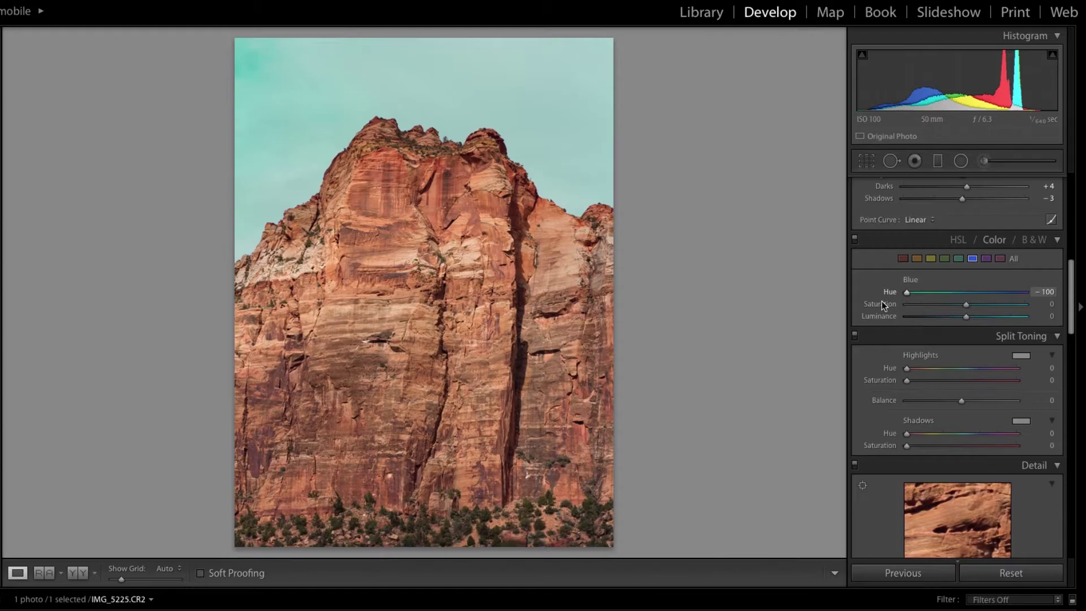
left_click_drag(905, 298, 978, 306)
left_click_drag(971, 307, 900, 335)
left_click(899, 335)
left_click(899, 335)
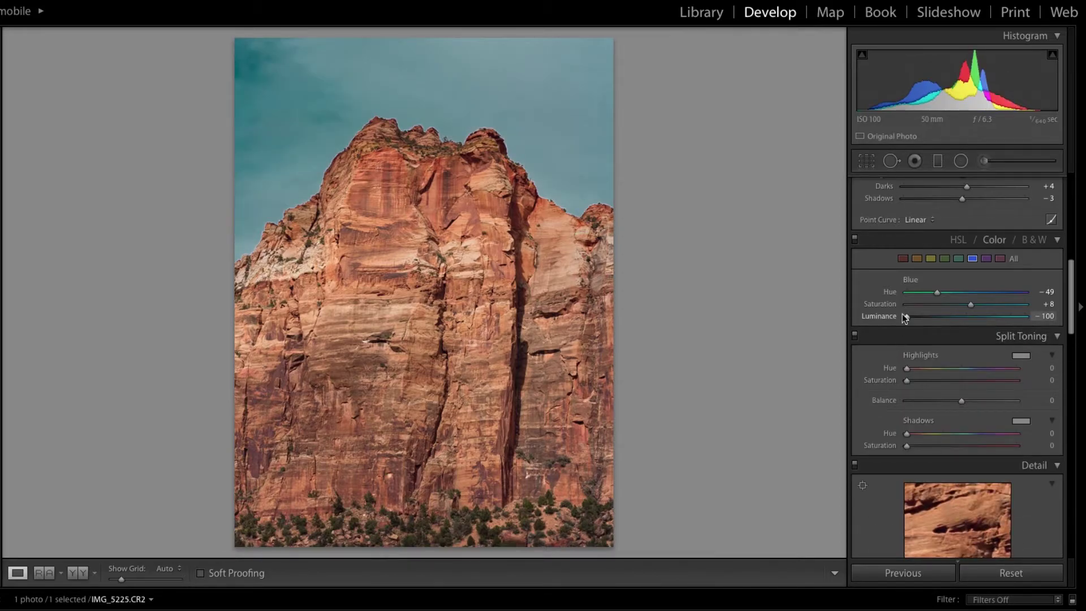
left_click(369, 124)
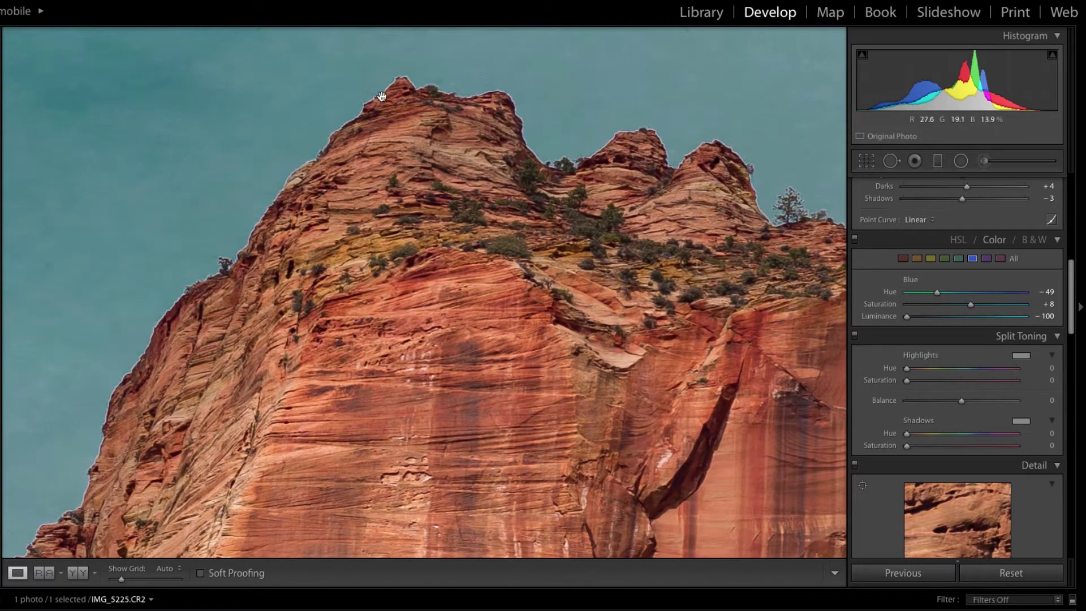
left_click(528, 157)
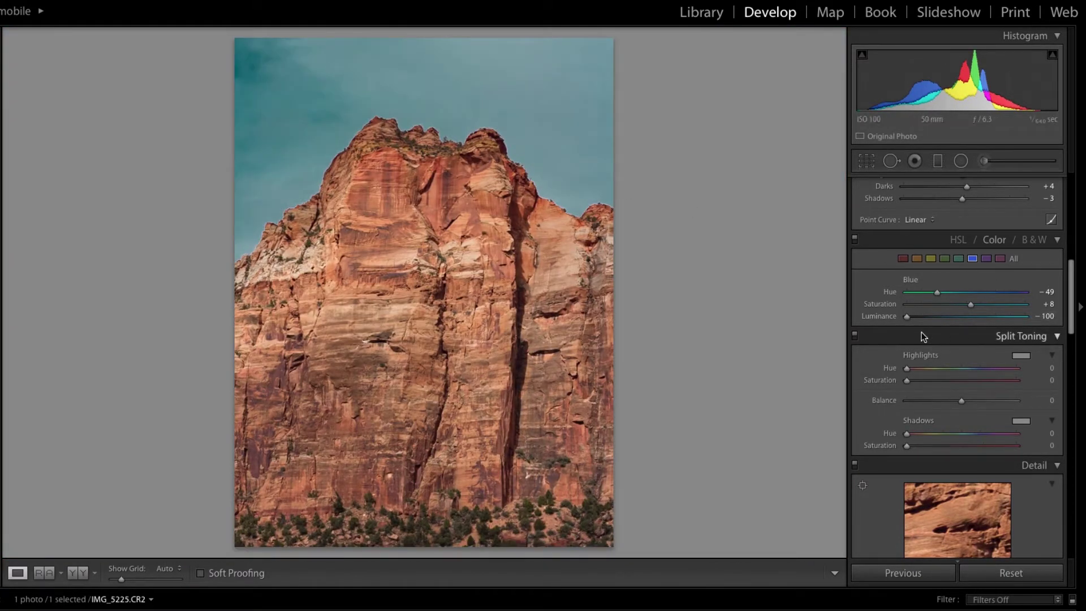
Set the blue color range to Hue −38, Saturation +2 and Luminance −31.
left_click_drag(906, 316, 936, 315)
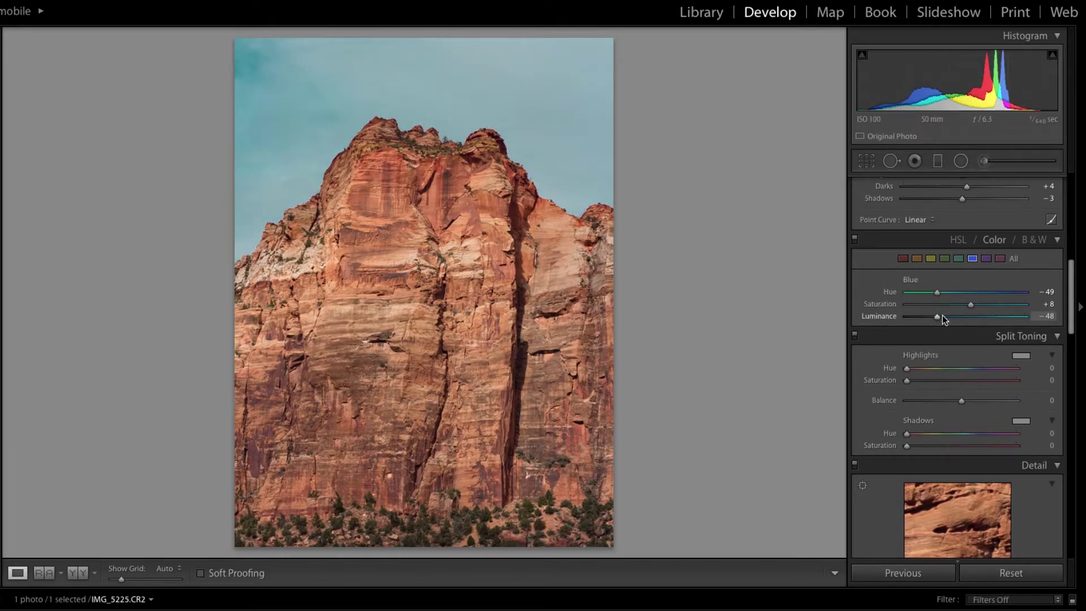
left_click_drag(951, 315, 948, 316)
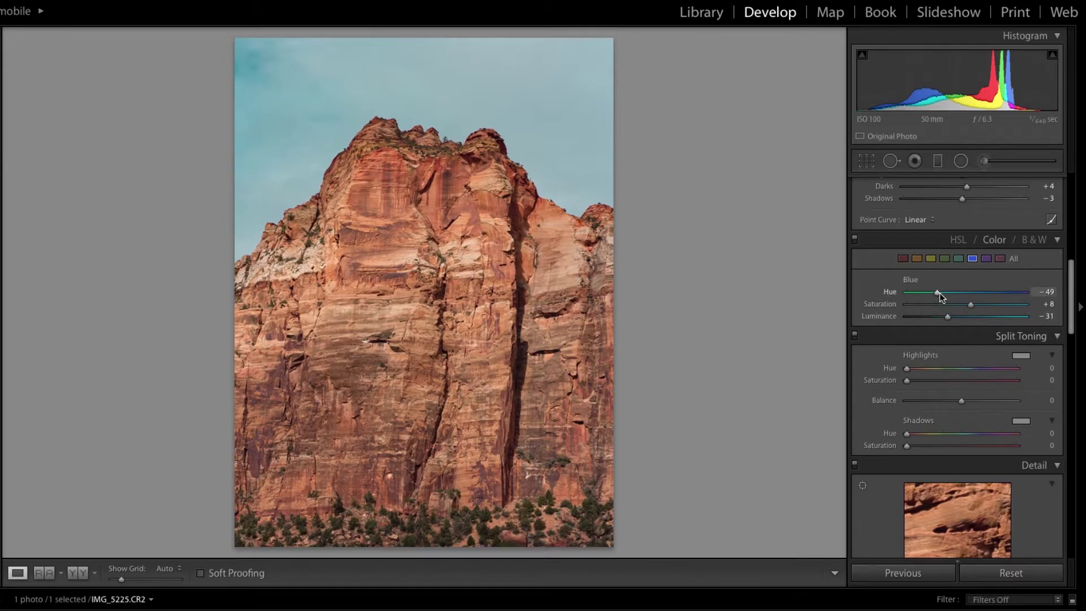
left_click_drag(939, 291, 946, 289)
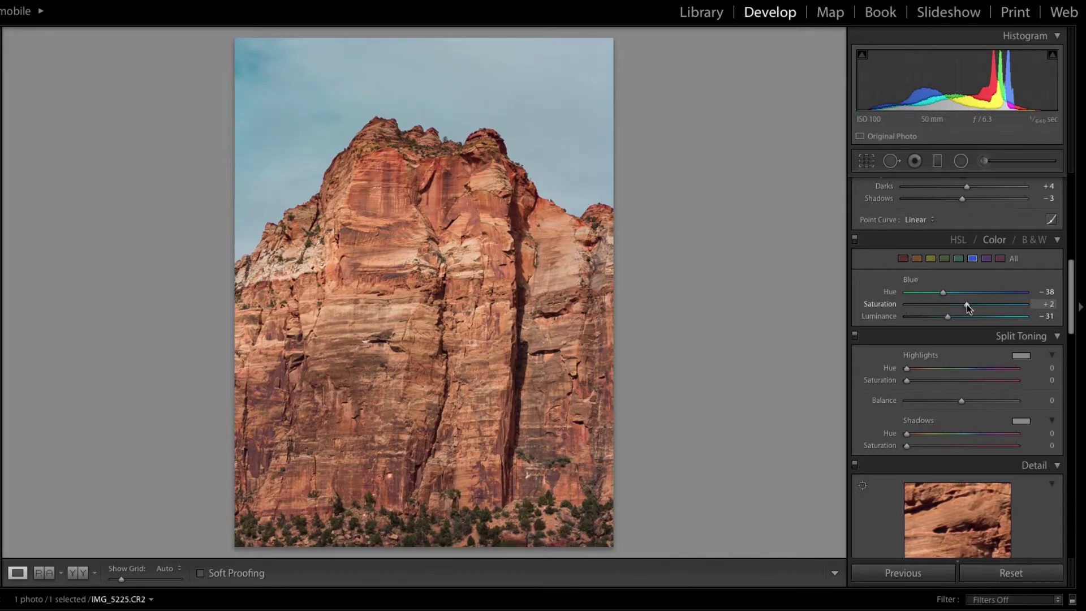
Prepare an adjustment brush with Shadows reset to 0 and Dehaze set to 20.
scroll(967, 333, "up", 10)
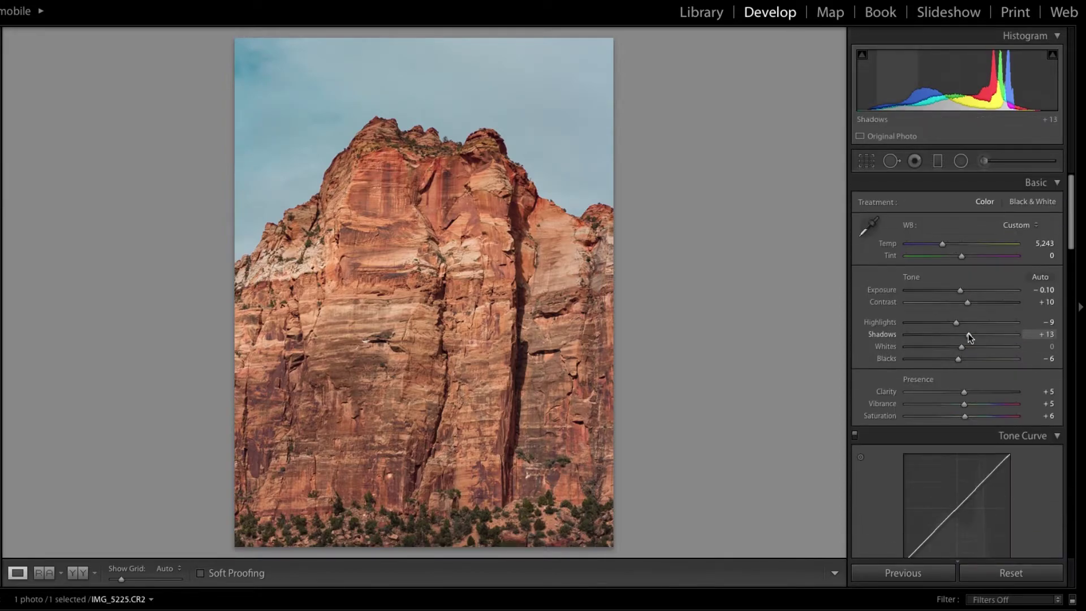
left_click(985, 161)
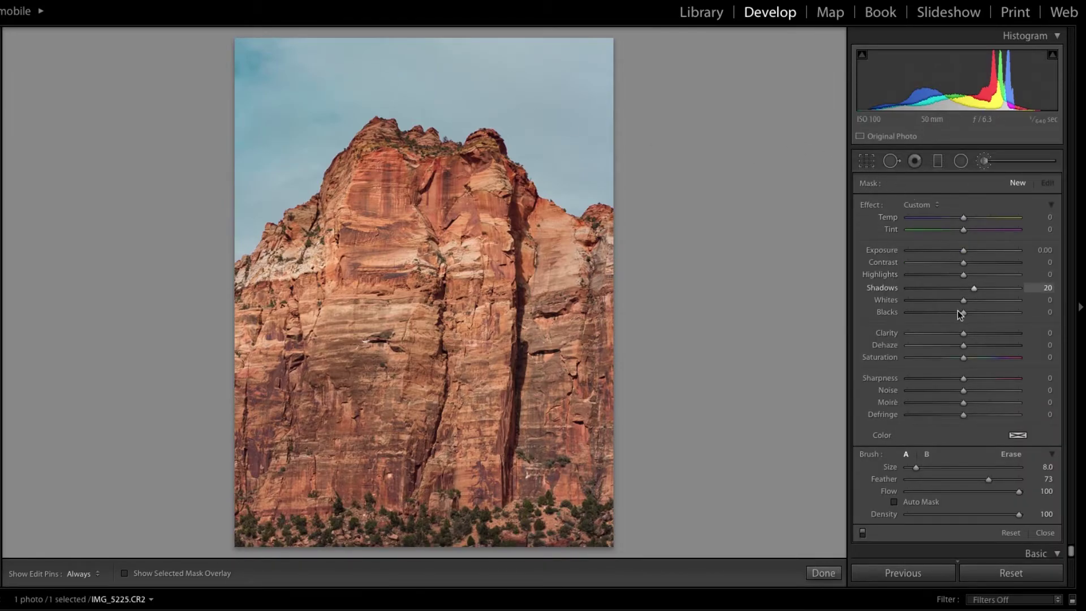
left_click(1047, 287)
type("0")
key("Return")
left_click(1033, 346)
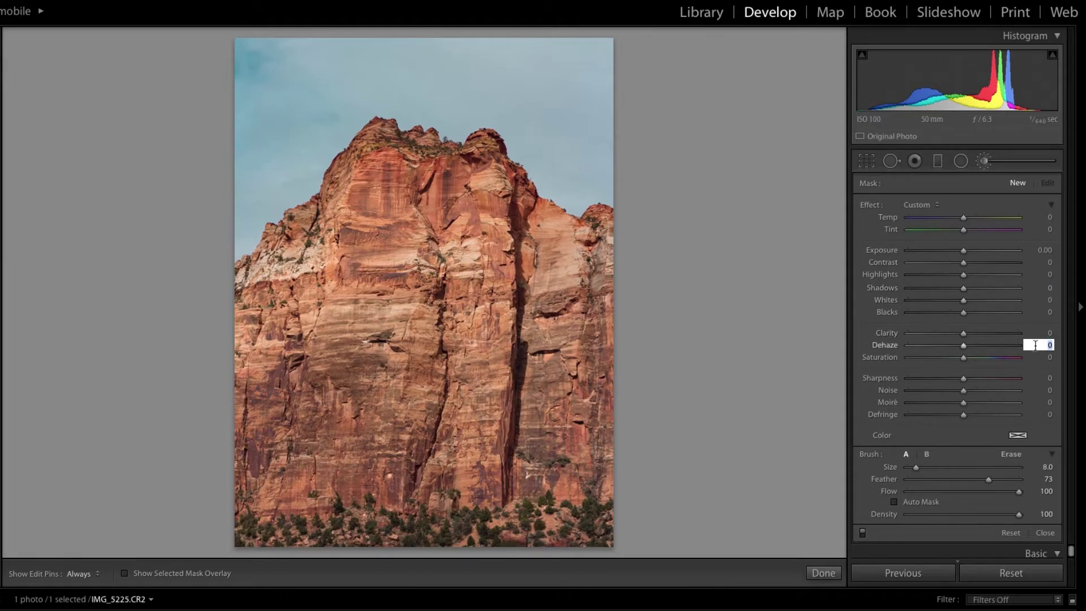
type("20")
key("Return")
Paint the brush mask over the whole sky down to the cliff's outline, using the mask overlay to fill missed areas.
key("h")
mouse_move(356, 49)
left_mouse_down()
mouse_move(407, 50)
mouse_move(249, 70)
mouse_move(273, 65)
mouse_move(283, 99)
mouse_move(256, 73)
left_mouse_up()
mouse_move(526, 68)
left_mouse_down()
mouse_move(609, 56)
mouse_move(582, 119)
mouse_move(583, 158)
mouse_move(575, 130)
left_mouse_up()
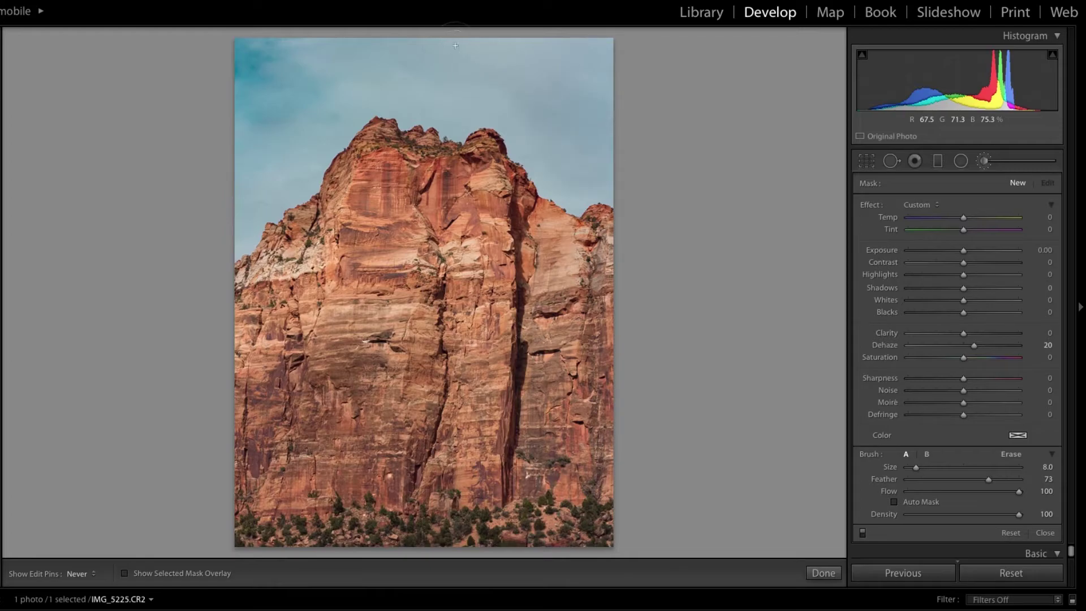
key("h")
left_click(124, 573)
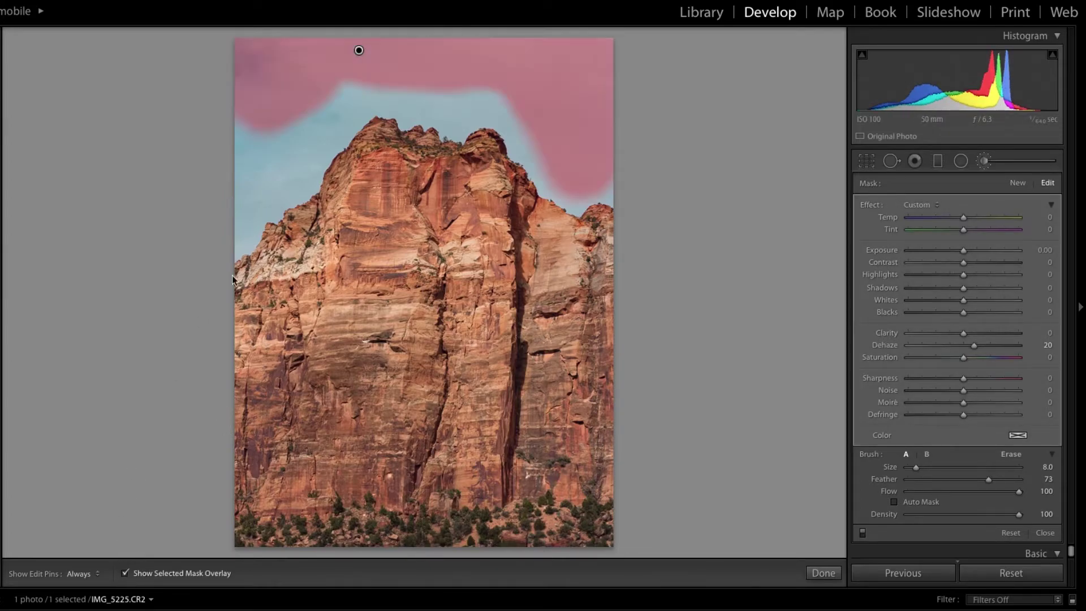
key("h")
mouse_move(601, 175)
left_mouse_down()
mouse_move(562, 161)
mouse_move(495, 103)
mouse_move(342, 91)
mouse_move(288, 141)
mouse_move(244, 106)
mouse_move(231, 235)
mouse_move(256, 185)
mouse_move(275, 162)
mouse_move(266, 199)
mouse_move(295, 174)
mouse_move(349, 103)
mouse_move(289, 166)
left_mouse_up()
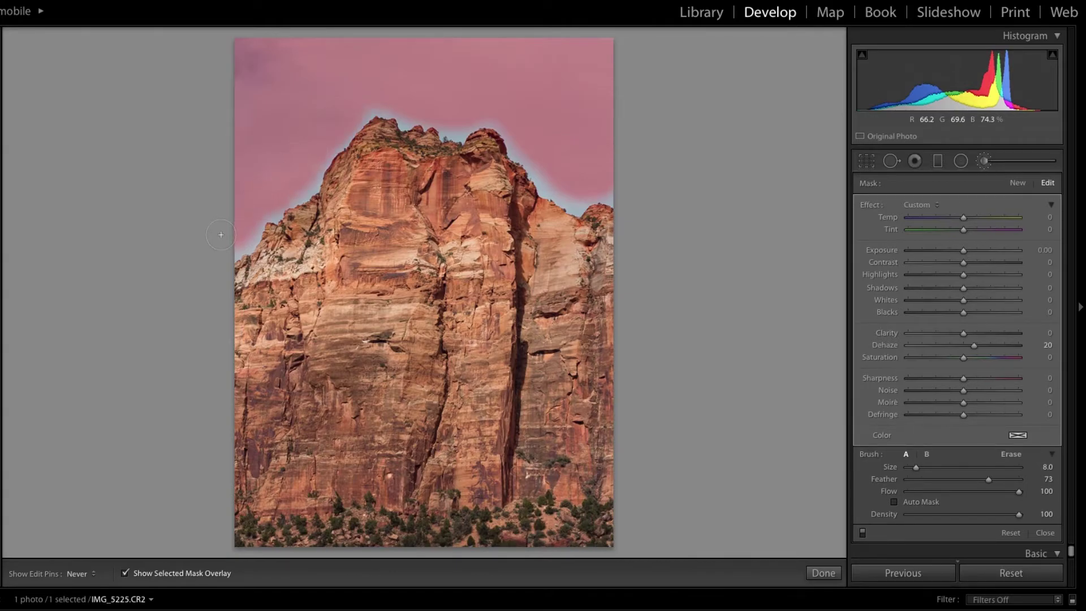
Hide the mask overlay and set the sky mask to Exposure −0.05, Contrast 7, Highlights −6 and Whites 2.
key("h")
left_click(125, 573)
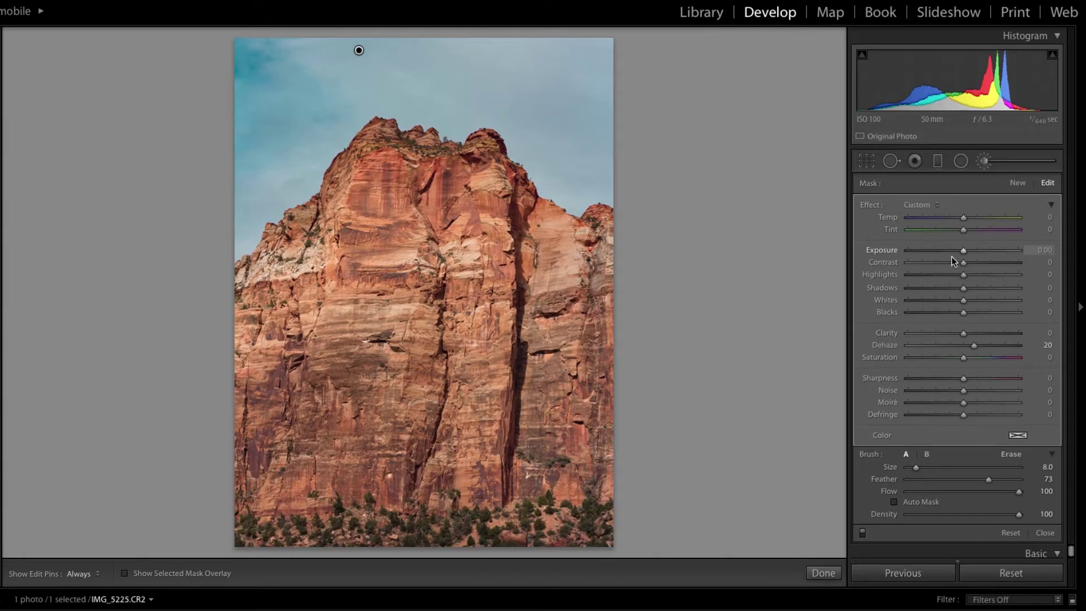
left_click_drag(965, 252, 960, 277)
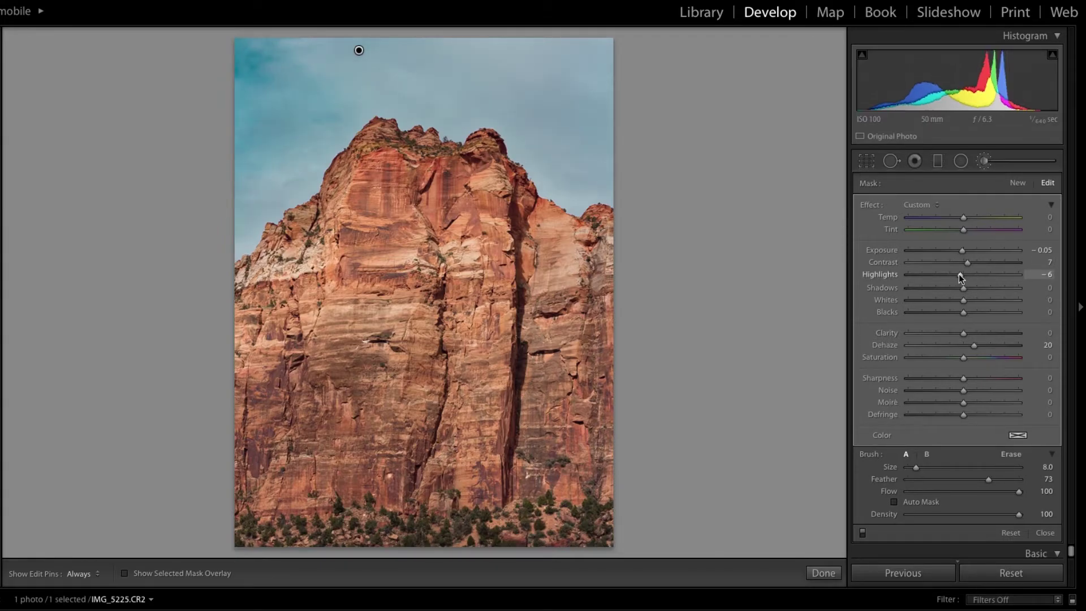
left_click_drag(964, 301, 967, 299)
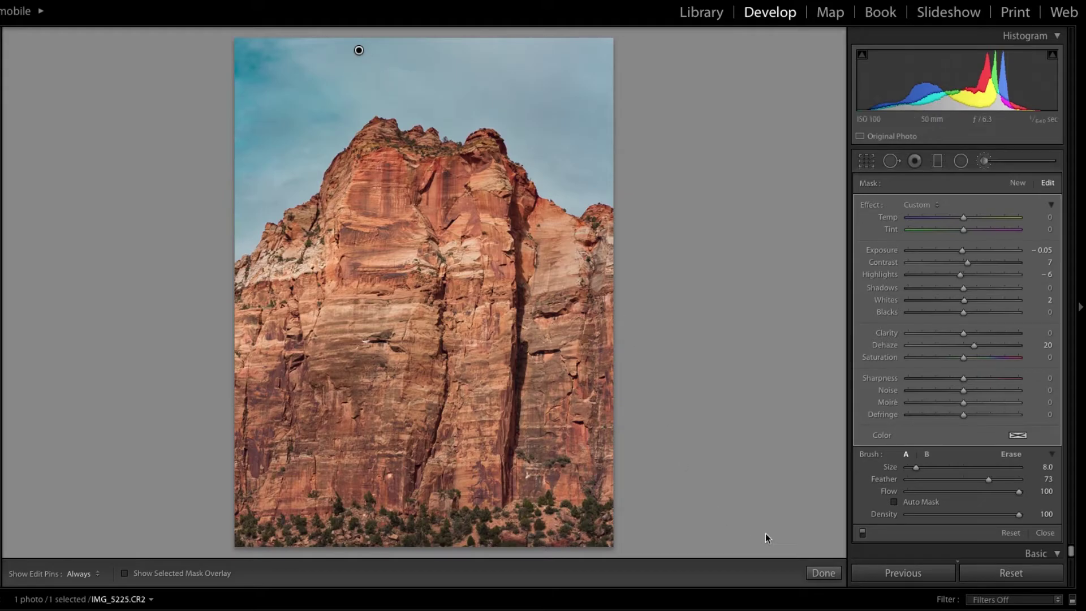
Start a new adjustment brush mask with Dehaze reset to 0 and Saturation set to 15.
left_click(1013, 186)
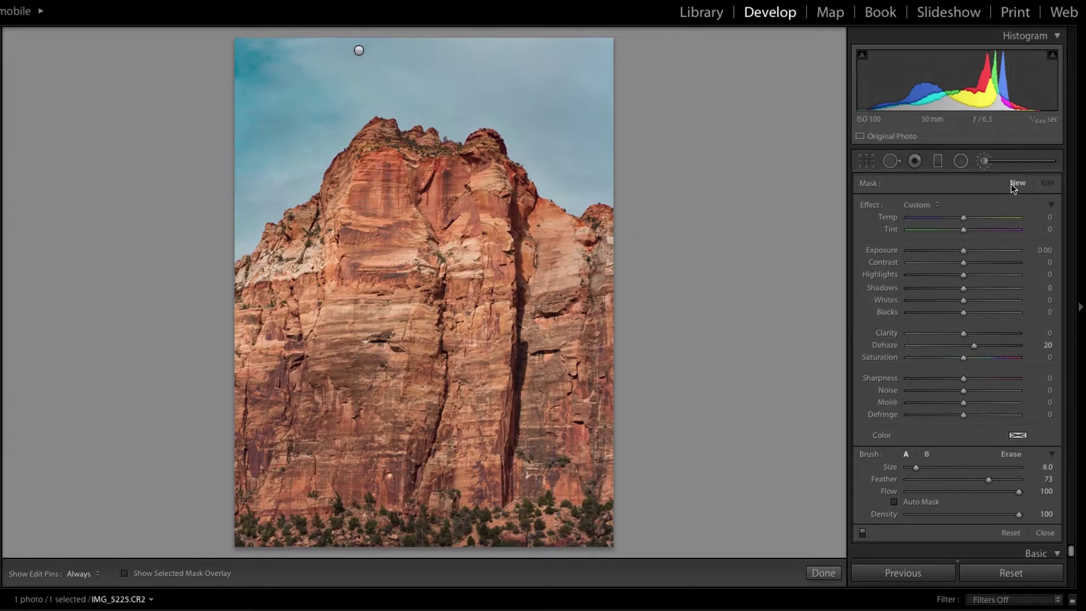
left_click(1046, 345)
type("0")
key("Return")
left_click(970, 358)
Paint the new mask over the entire cliff and the shrubs at its base with the mask overlay shown.
key("h")
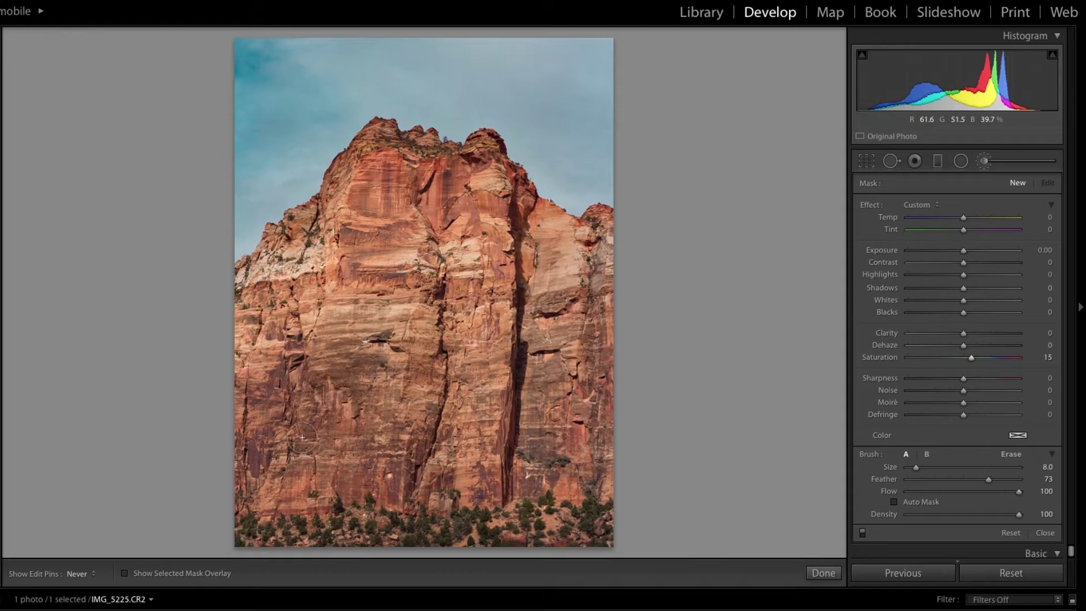
key("h")
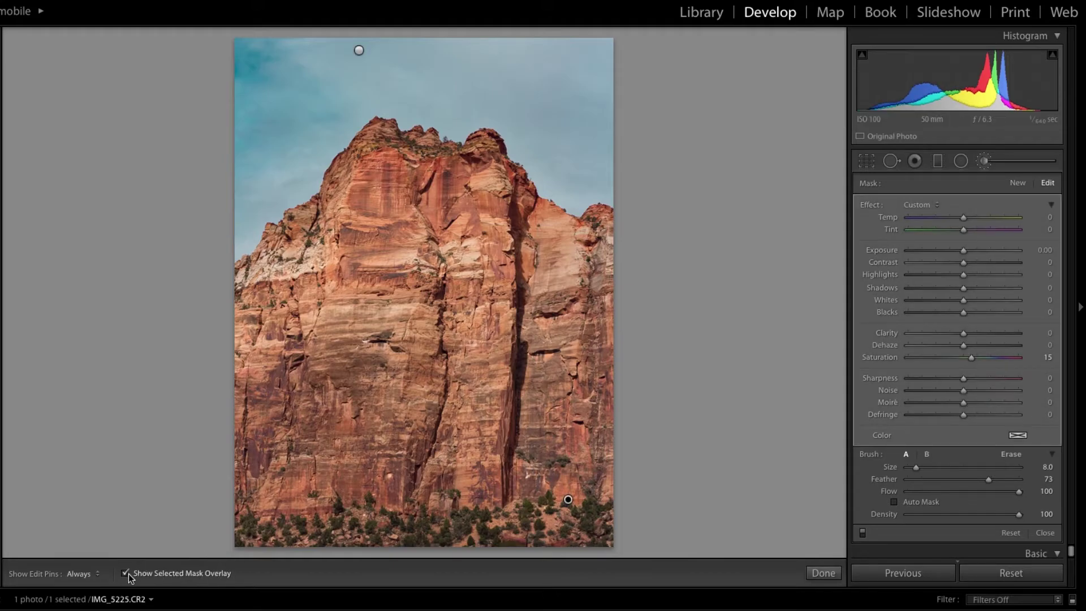
left_click(125, 573)
key("h")
mouse_move(481, 481)
left_mouse_down()
mouse_move(350, 433)
mouse_move(534, 388)
mouse_move(379, 368)
mouse_move(568, 401)
mouse_move(550, 418)
mouse_move(542, 502)
mouse_move(578, 487)
mouse_move(595, 408)
mouse_move(595, 227)
mouse_move(594, 254)
mouse_move(539, 226)
mouse_move(579, 249)
mouse_move(543, 309)
mouse_move(558, 331)
mouse_move(530, 347)
mouse_move(405, 311)
mouse_move(364, 324)
mouse_move(429, 286)
mouse_move(516, 260)
mouse_move(484, 186)
mouse_move(492, 181)
mouse_move(530, 209)
mouse_move(481, 152)
mouse_move(459, 165)
mouse_move(381, 136)
mouse_move(336, 179)
mouse_move(312, 228)
mouse_move(244, 276)
mouse_move(300, 262)
mouse_move(323, 284)
mouse_move(248, 337)
mouse_move(224, 372)
mouse_move(305, 392)
mouse_move(307, 407)
mouse_move(230, 460)
mouse_move(256, 434)
mouse_move(299, 348)
mouse_move(373, 324)
mouse_move(398, 245)
mouse_move(371, 241)
mouse_move(376, 251)
mouse_move(414, 250)
mouse_move(472, 201)
mouse_move(368, 184)
mouse_move(390, 197)
left_mouse_up()
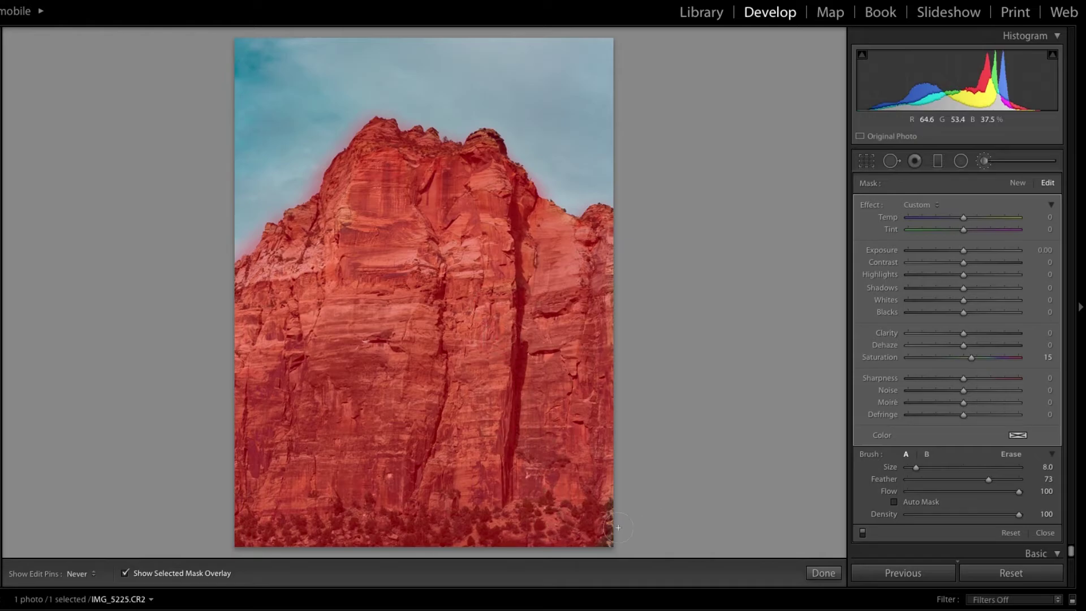
Hide the mask overlay and set the cliff mask's Saturation to 20.
key("h")
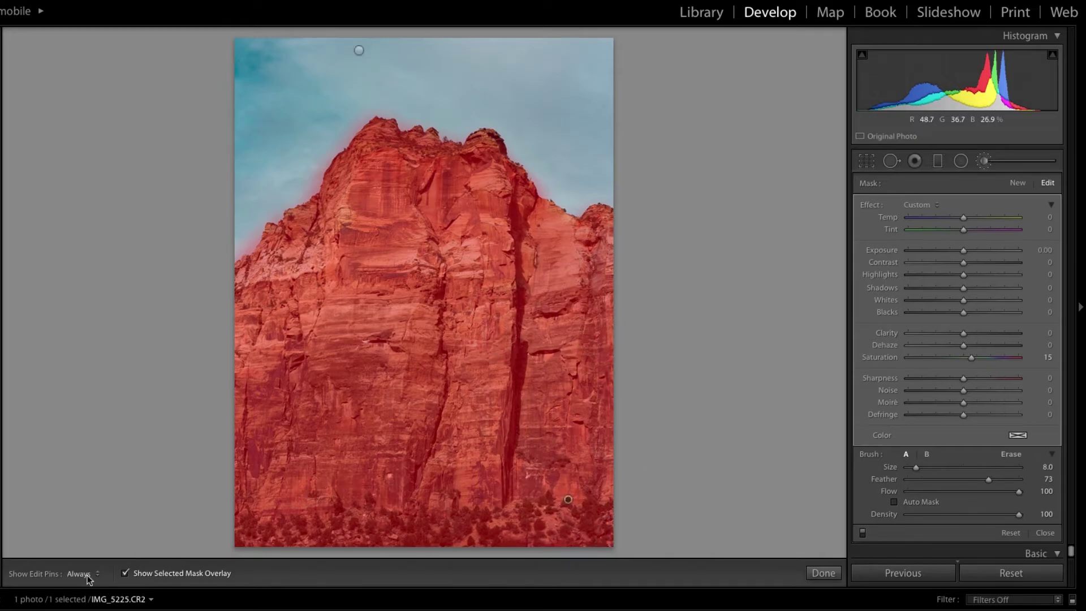
left_click(124, 573)
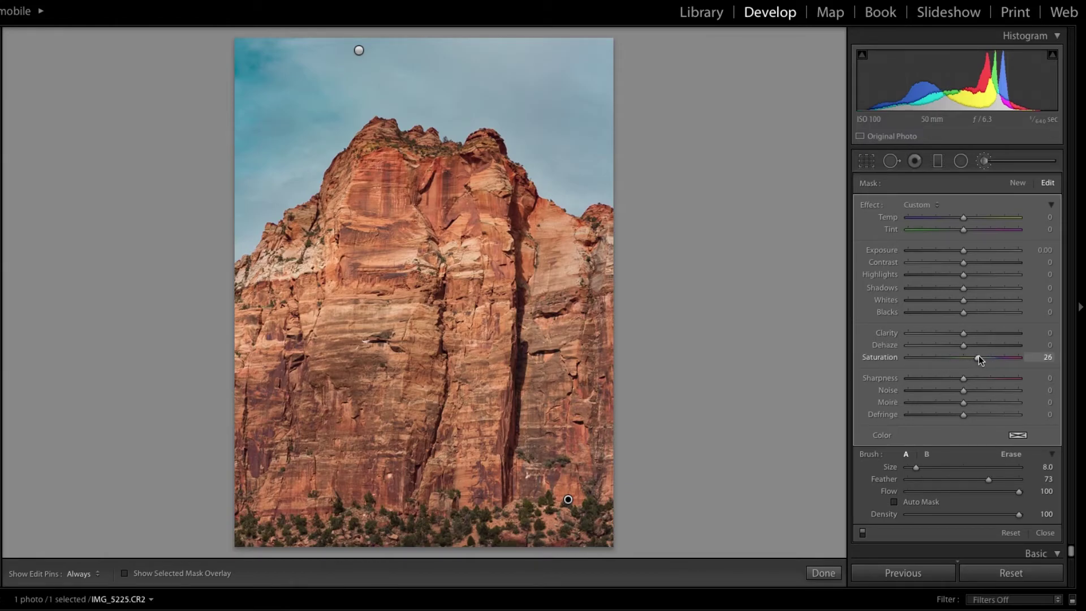
left_click_drag(982, 356, 992, 360)
left_click(966, 362)
left_click_drag(972, 361, 975, 361)
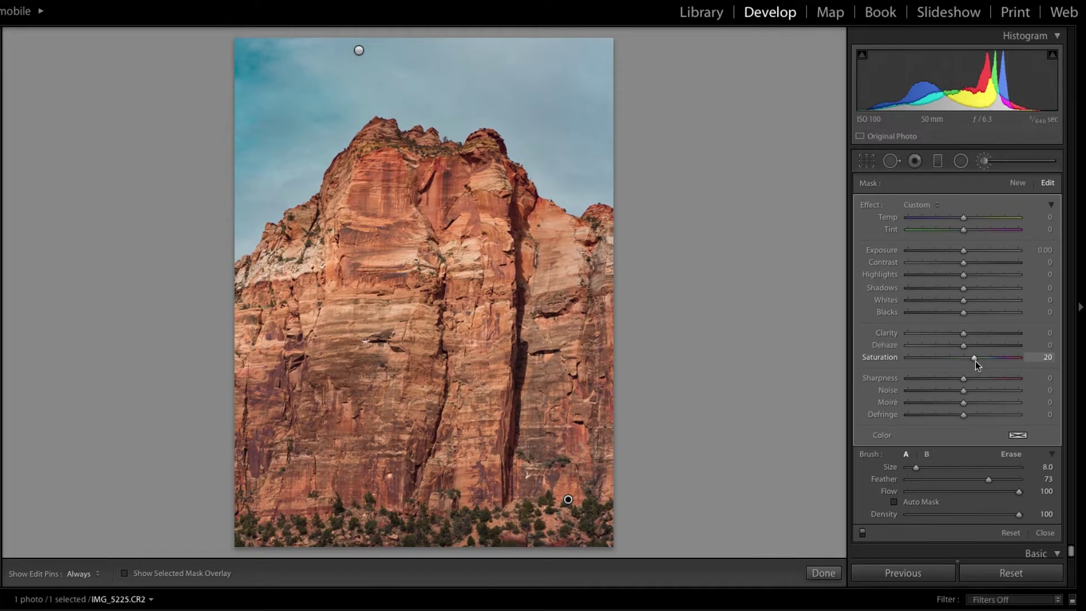
Set the cliff mask to Exposure 0.04, Contrast 11, Highlights 6 and Dehaze −3, and finish the brush adjustments.
left_click(966, 252)
mouse_move(967, 252)
left_mouse_down()
mouse_move(959, 258)
mouse_move(967, 256)
left_mouse_up()
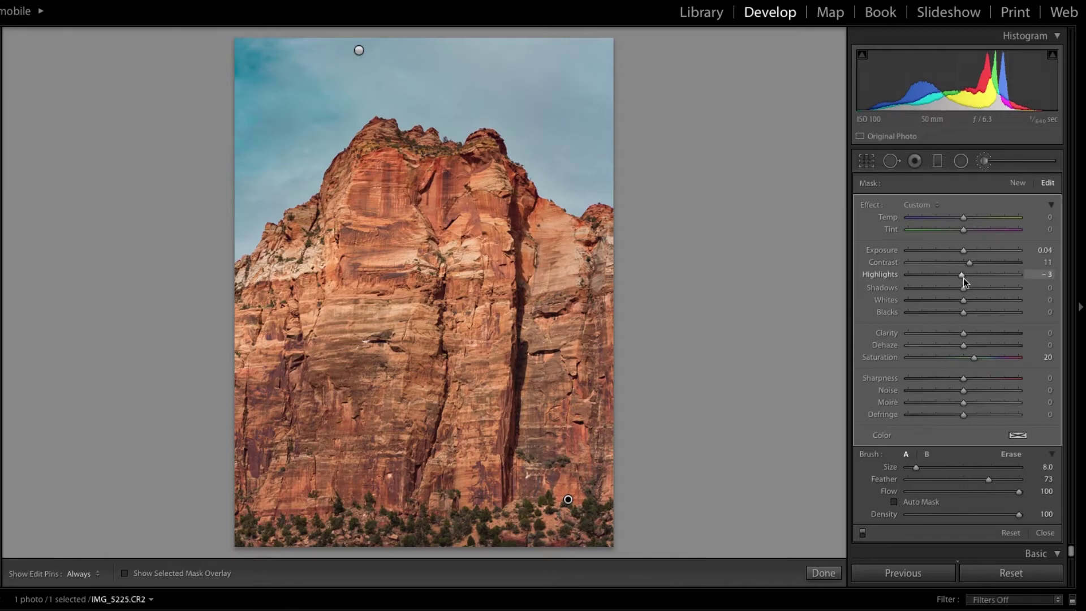
left_click_drag(966, 276, 963, 277)
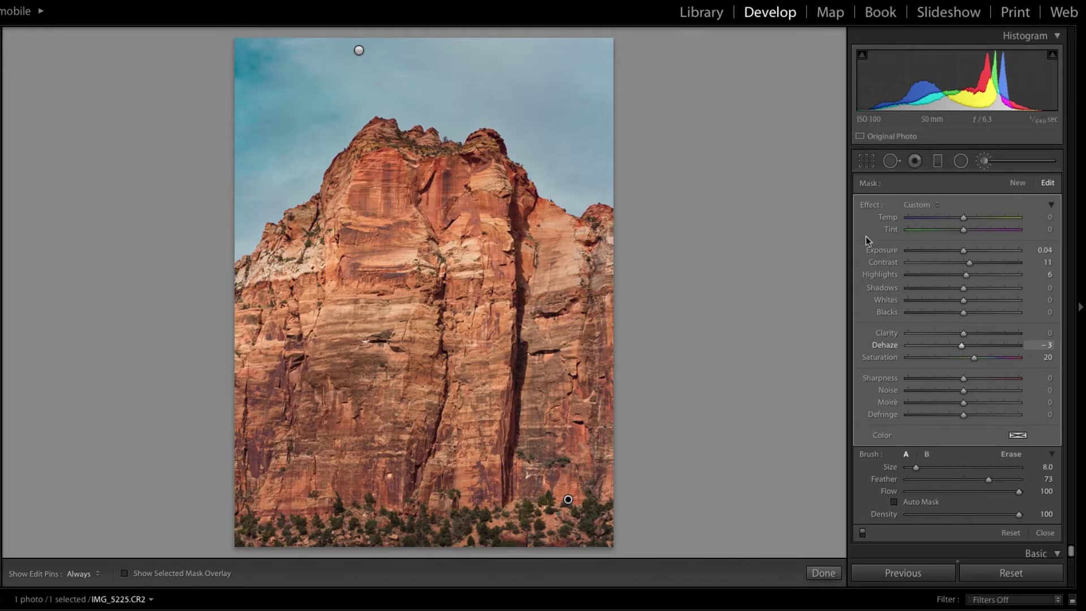
left_click(823, 574)
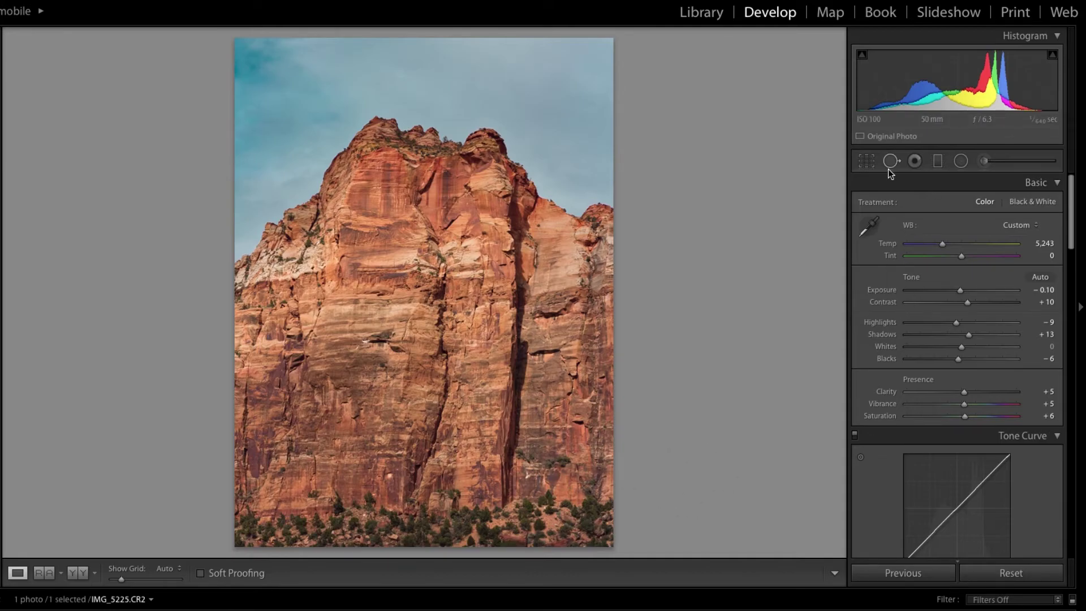
Start a new adjustment brush mask and reset its Saturation to 0.
left_click(989, 162)
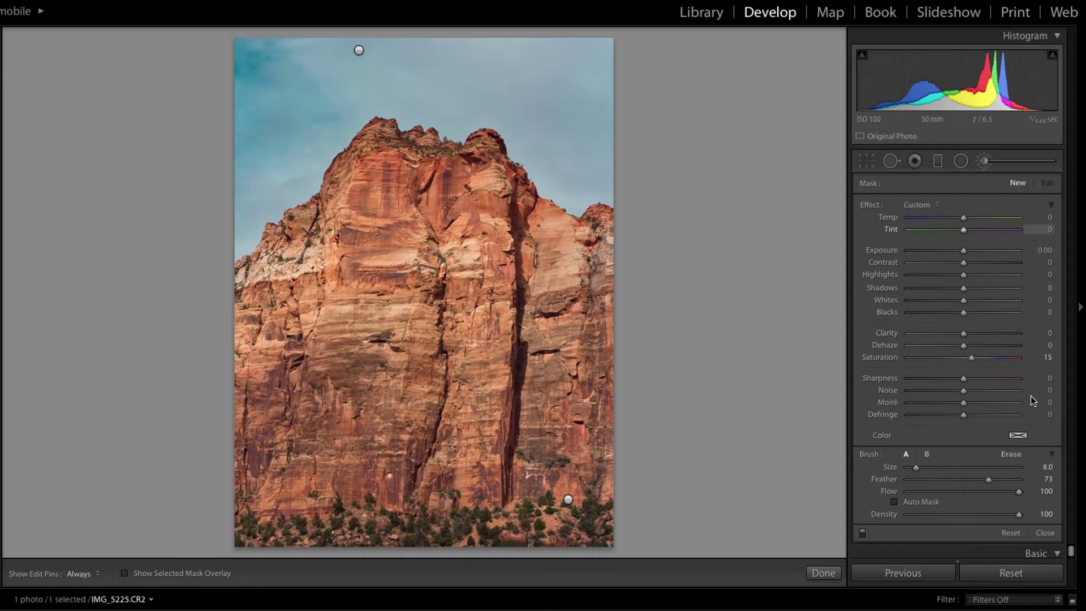
left_click(1048, 358)
type("0")
key("Return")
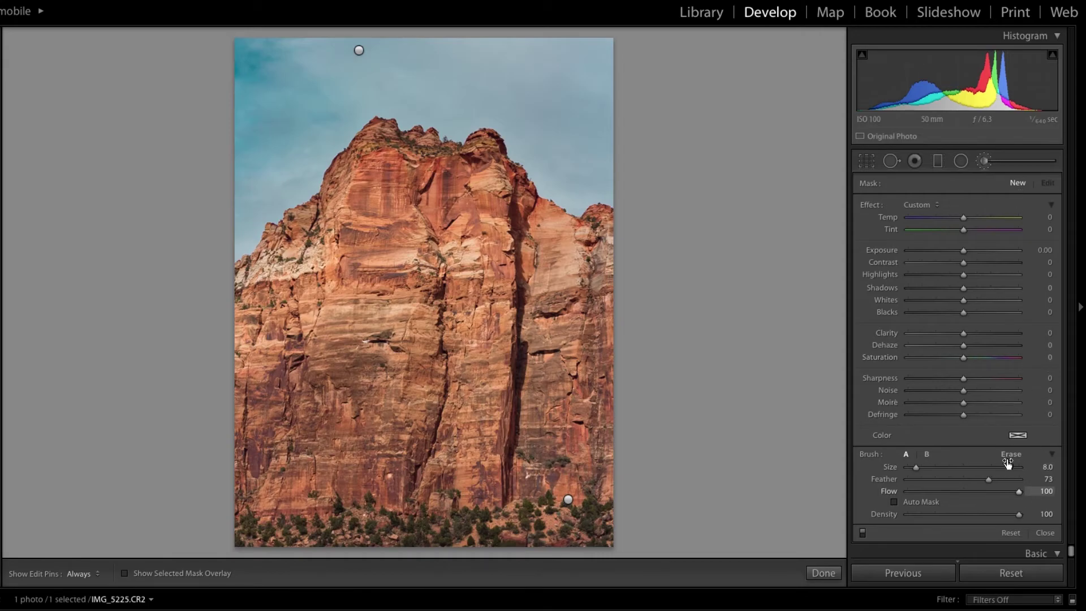
Give the new brush an orange color tint with hue 35 and saturation 85%.
left_click(1018, 436)
left_click(784, 437)
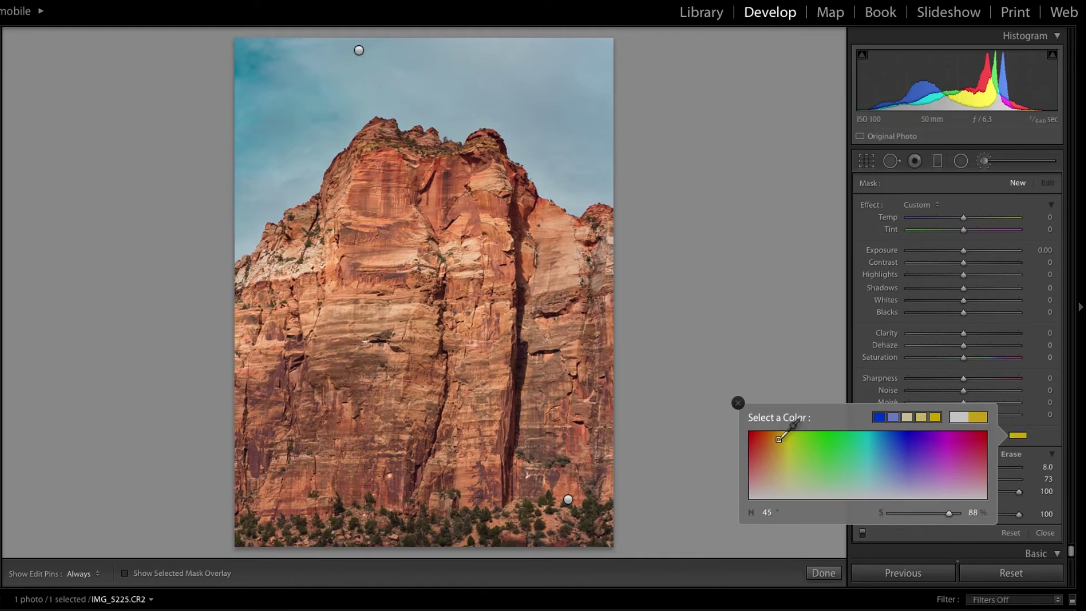
left_click(774, 440)
left_click_drag(773, 440, 771, 441)
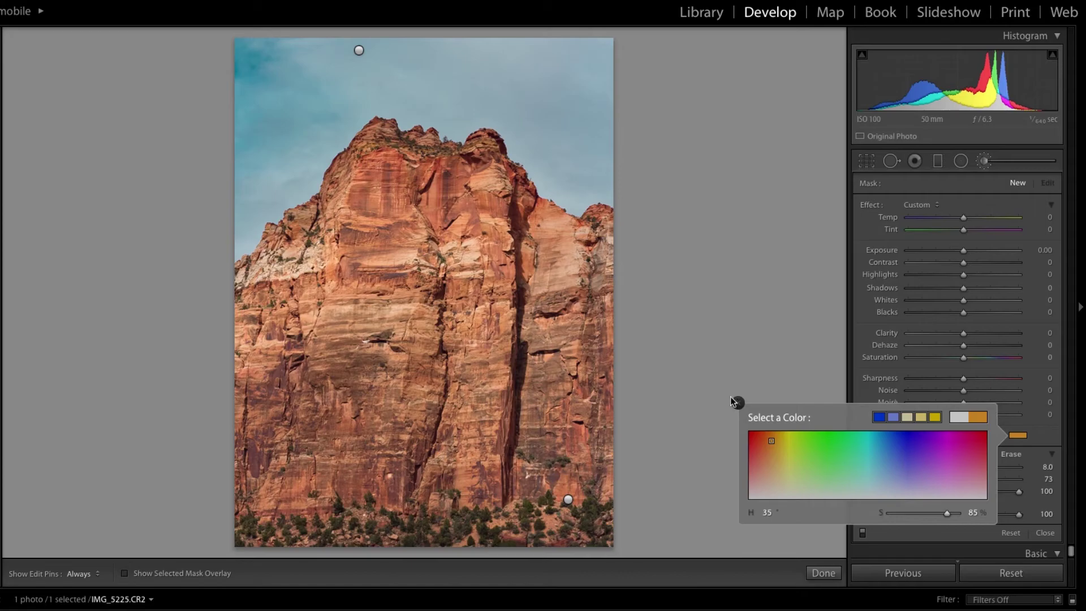
left_click(737, 402)
Paint the orange tint over the shrubs and ground along the base of the cliff with the edit pins hidden, and show the pins again.
key("h")
mouse_move(588, 529)
left_mouse_down()
mouse_move(536, 539)
mouse_move(575, 514)
mouse_move(511, 533)
mouse_move(540, 505)
mouse_move(482, 536)
mouse_move(531, 517)
mouse_move(441, 534)
mouse_move(468, 535)
mouse_move(379, 534)
mouse_move(464, 540)
mouse_move(442, 535)
left_mouse_up()
key("h")
key("h")
key("h")
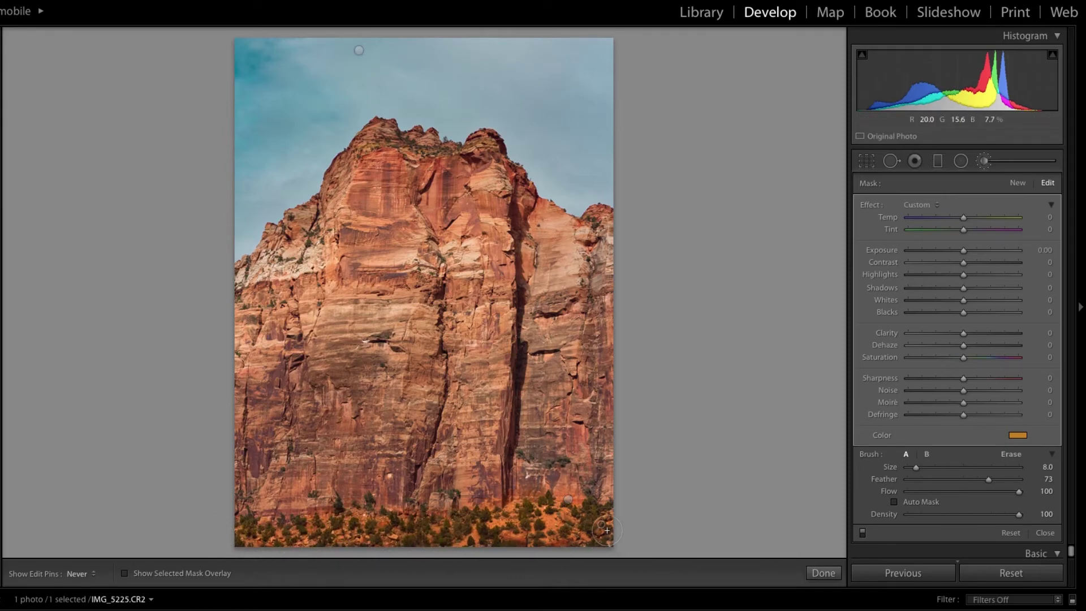
key("h")
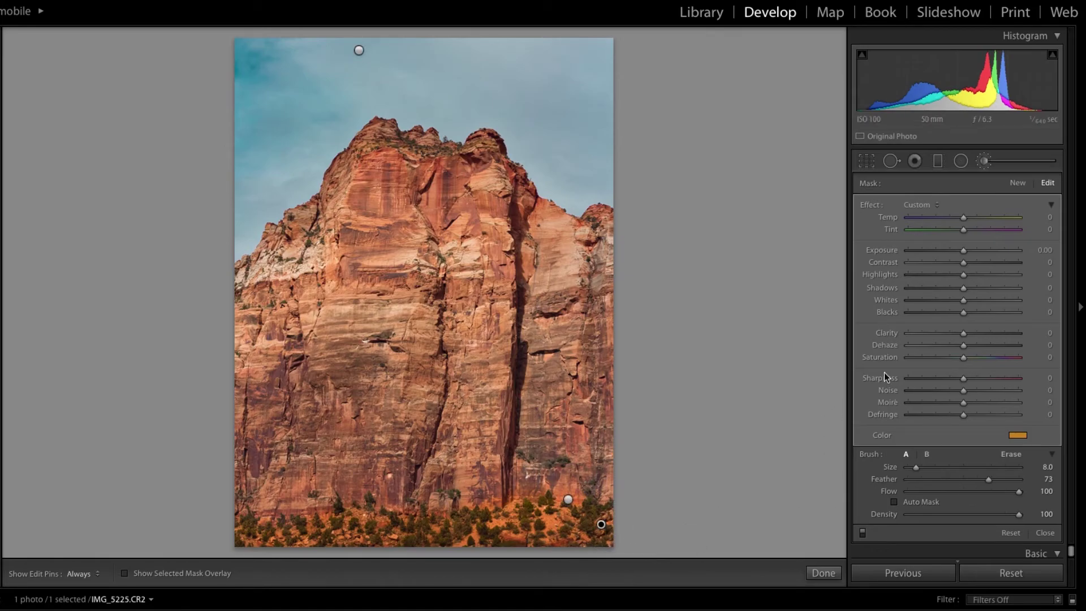
Switch the brush to erase mode and toggle the edit pins to examine the tinted area along the cliff's base.
left_click(1010, 453)
key("h")
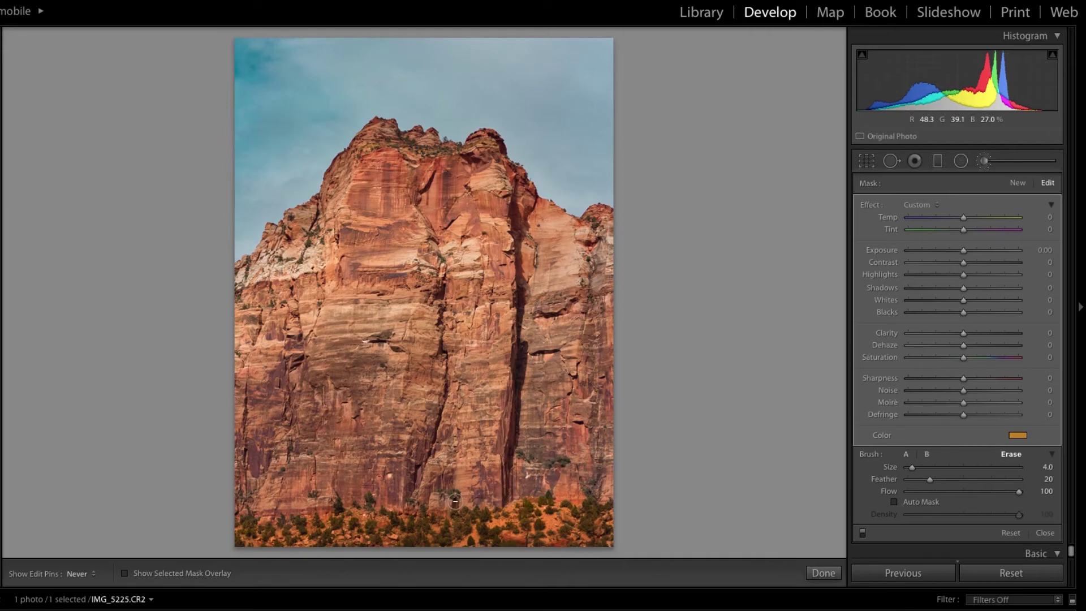
key("h")
key("h")
key("h")
key("h")
key("h")
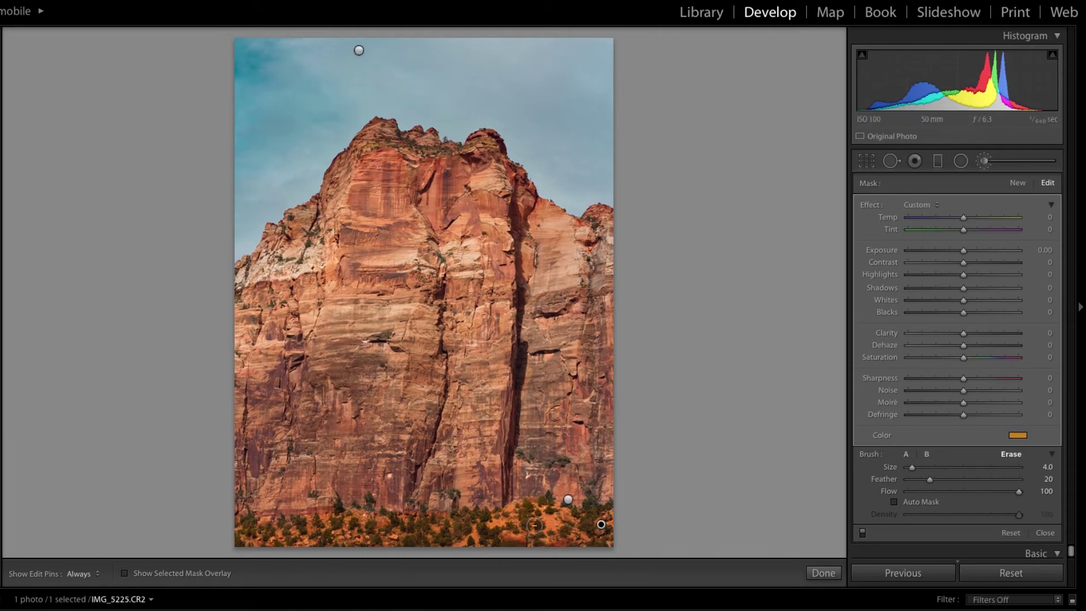
key("h")
key("h")
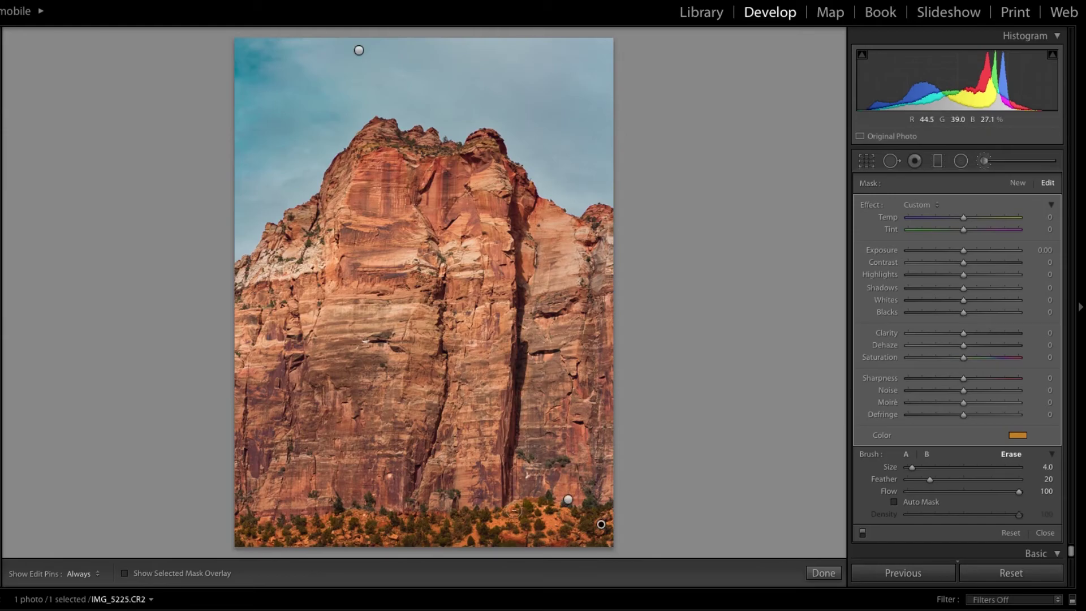
Lower the color saturation of the base mask's orange tint and finish the brush adjustments.
left_click(1015, 436)
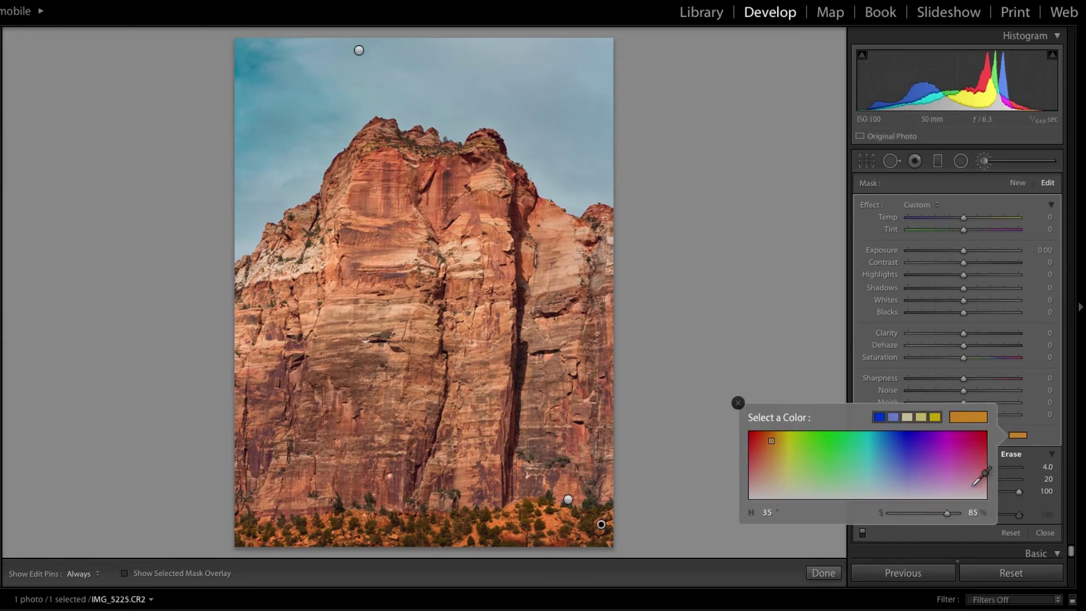
left_click(969, 512)
type("5")
key("Return")
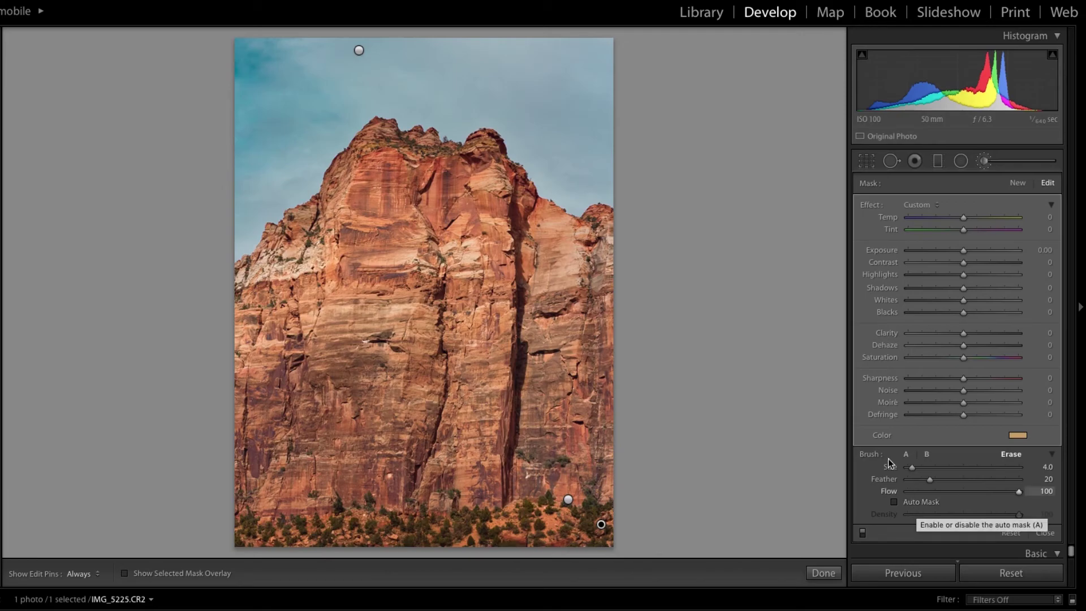
left_click(824, 573)
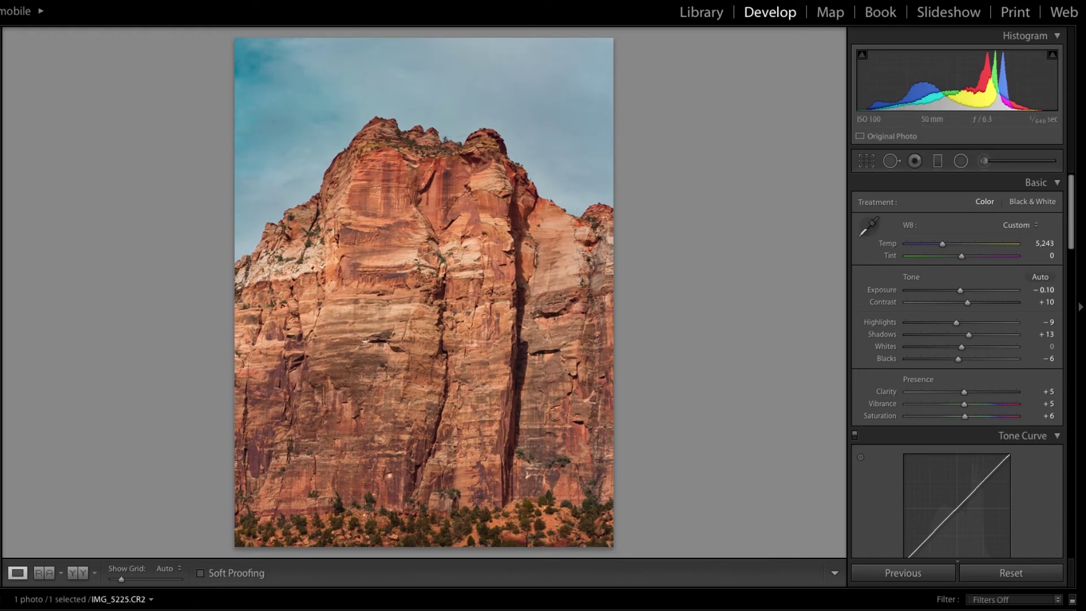
Compare the photo before and after editing side by side, and return to the single-image view.
key("y")
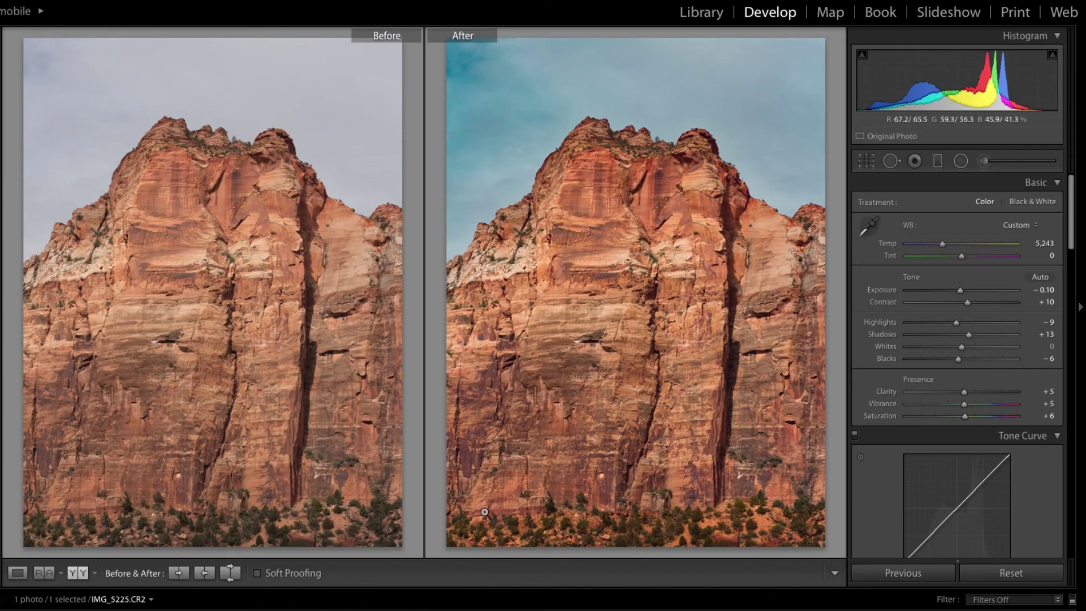
left_click(17, 572)
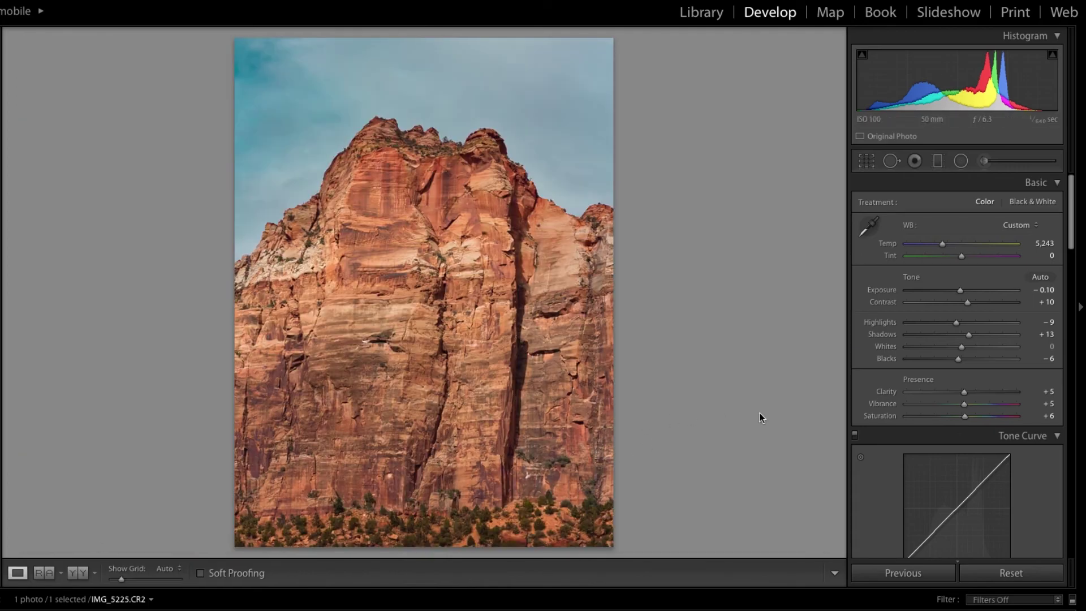
Bring the Split Toning settings into view.
scroll(879, 416, "down", 2)
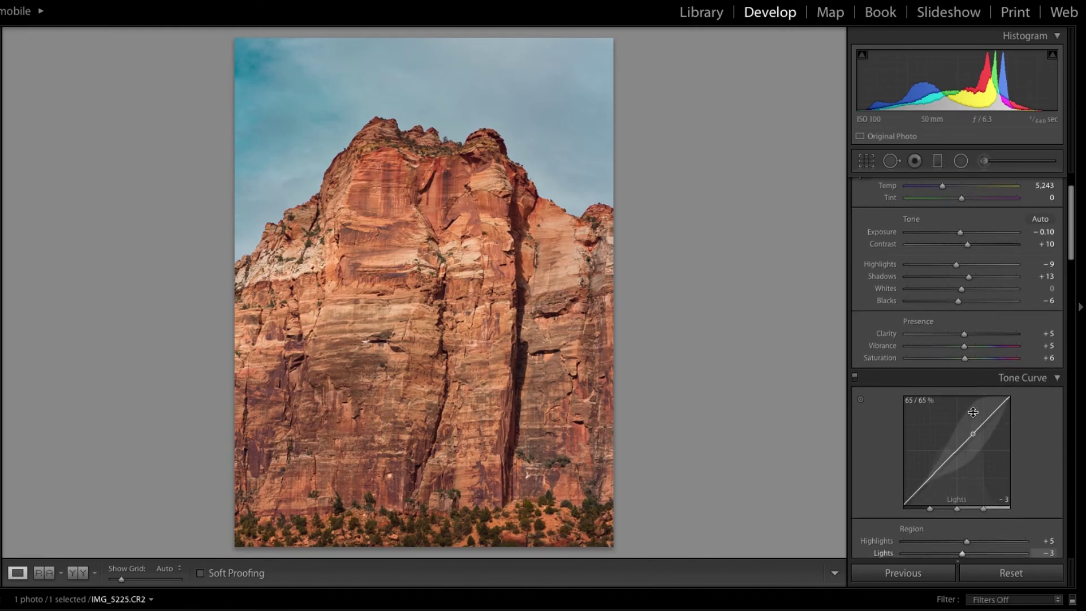
scroll(973, 417, "down", 5)
scroll(974, 416, "down", 3)
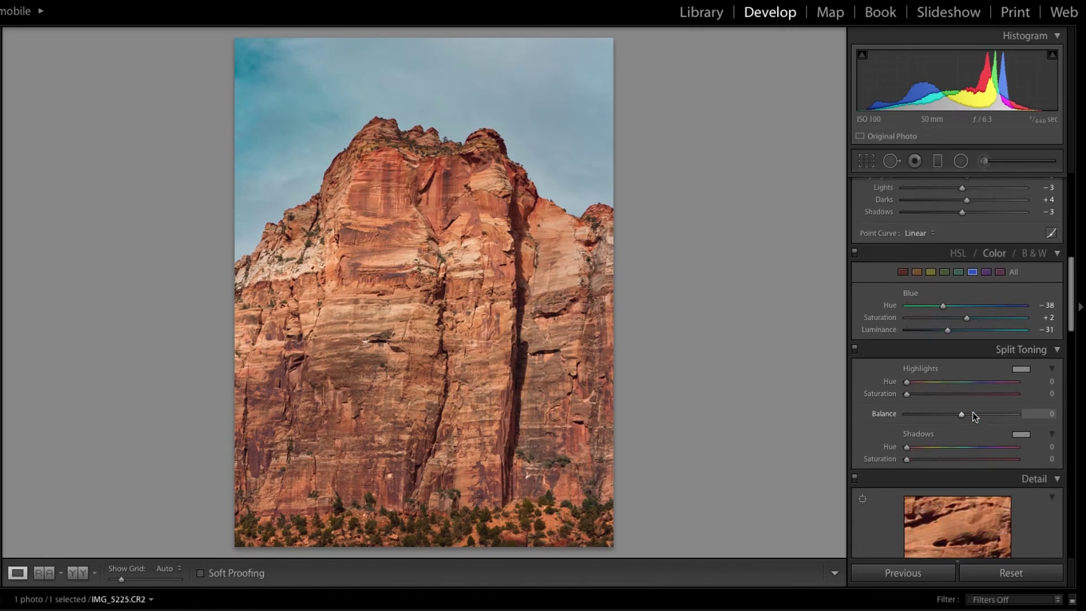